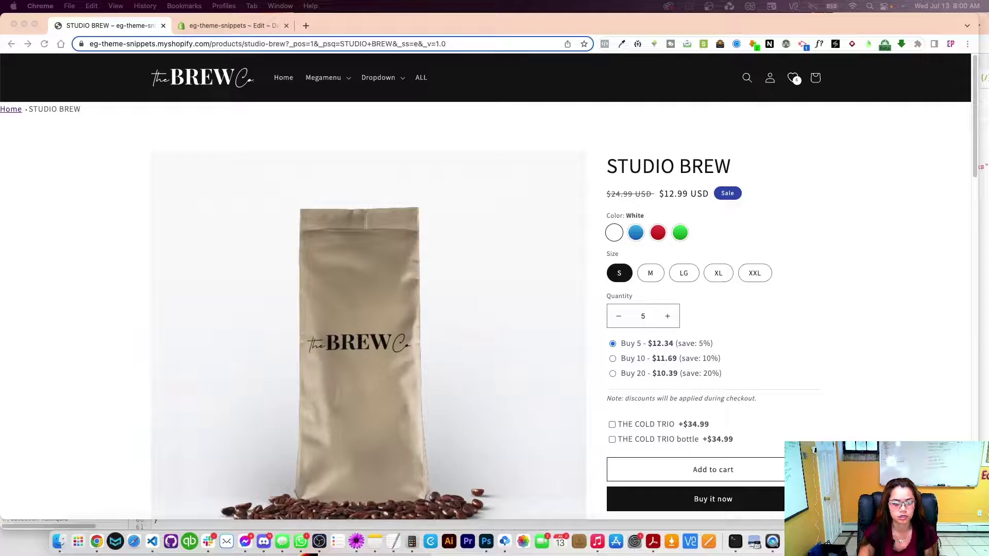
Add five STUDIO BREW bags at the $12.34 Buy 5 price and go to checkout.
click(910, 361)
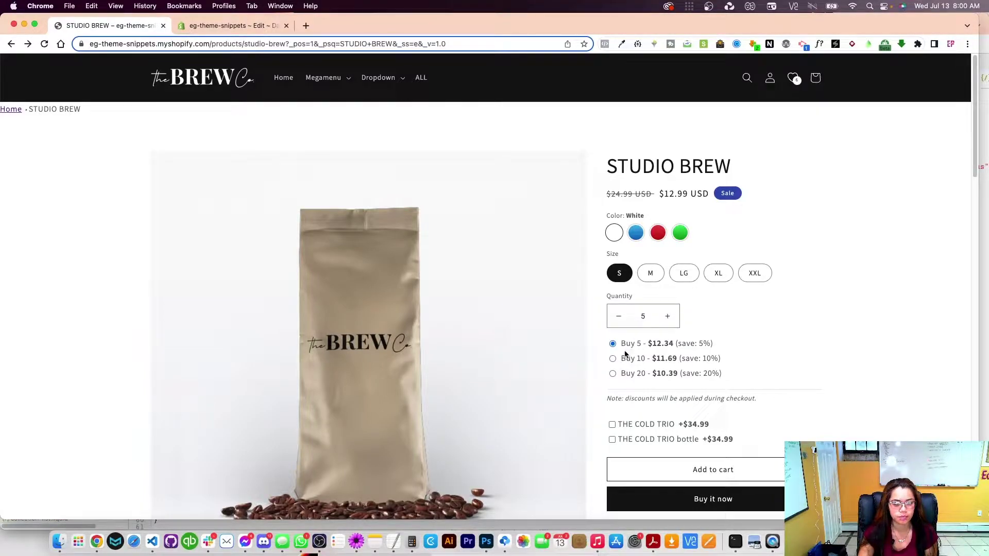
drag(648, 344, 676, 350)
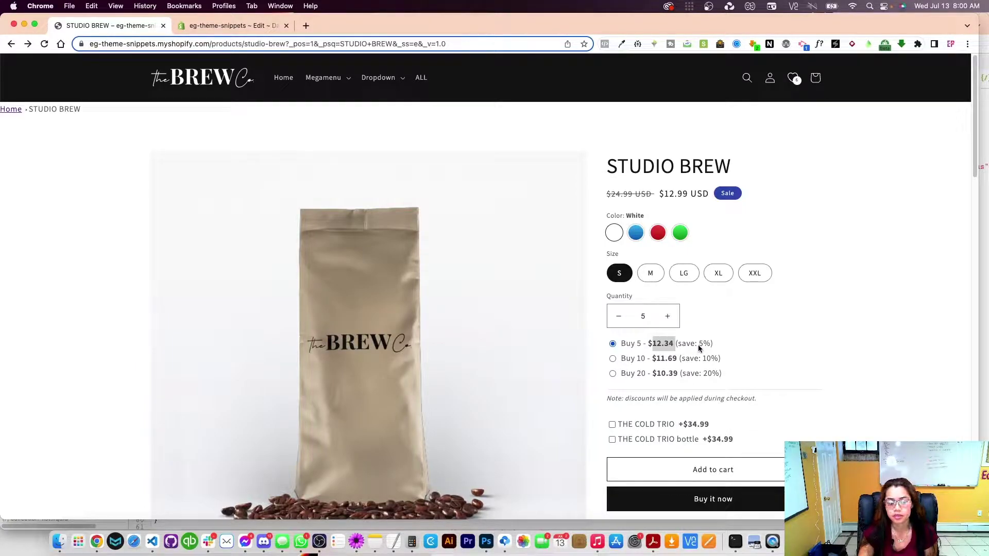
click(661, 347)
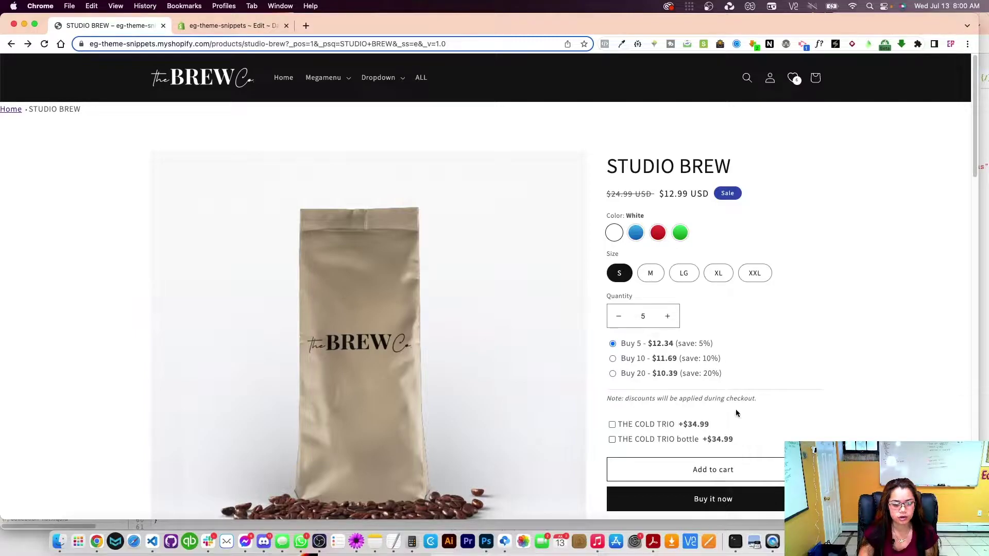
drag(760, 399, 608, 400)
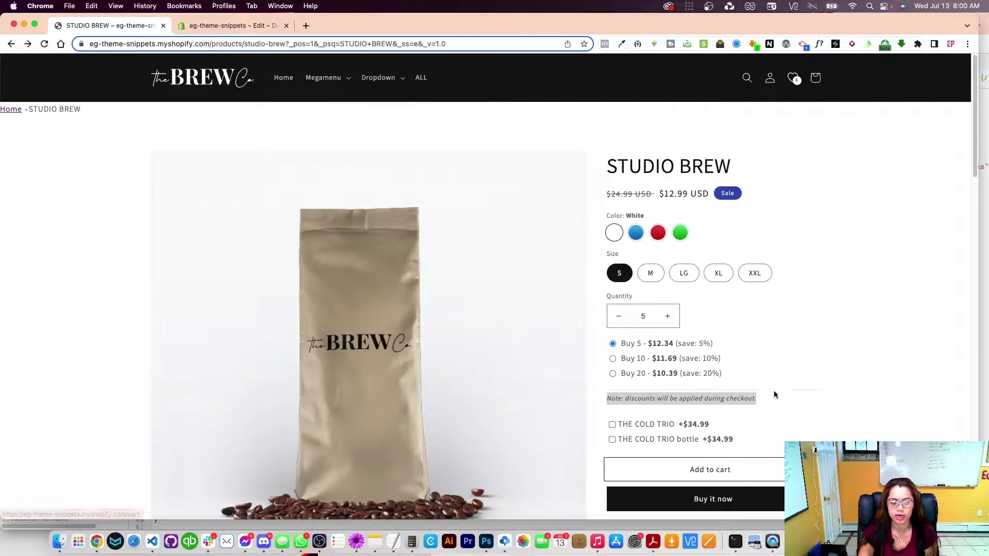
click(739, 470)
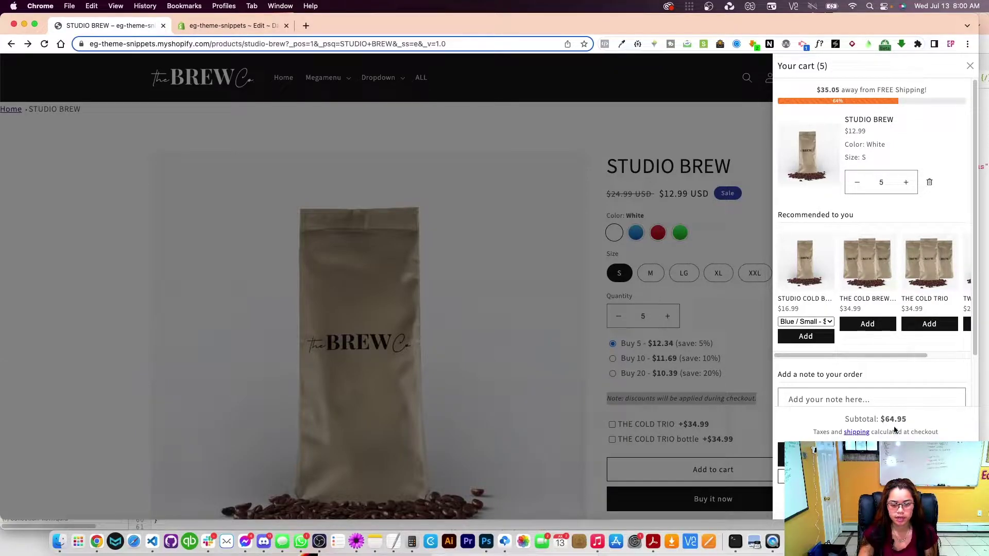
key(super+r)
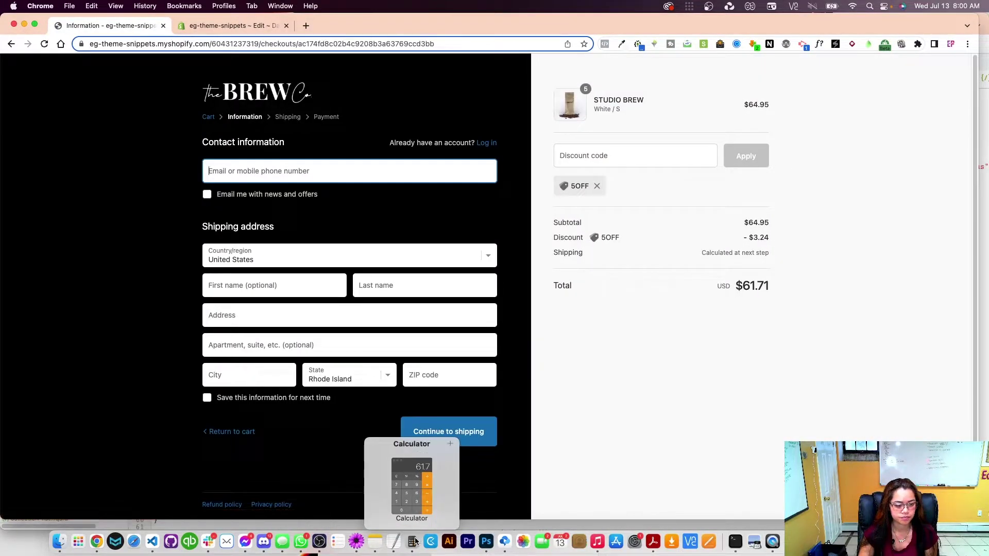
click(415, 541)
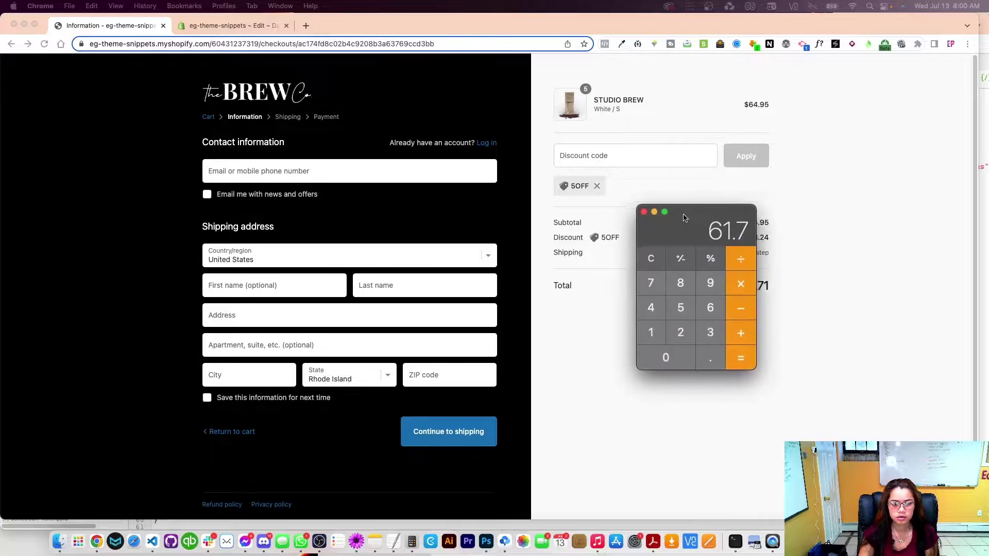
drag(684, 218, 838, 257)
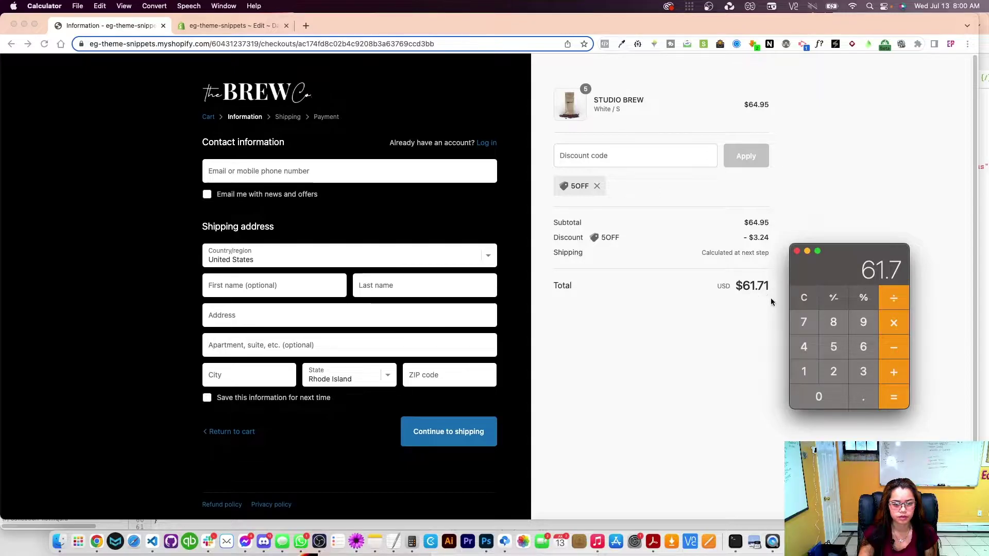
click(797, 251)
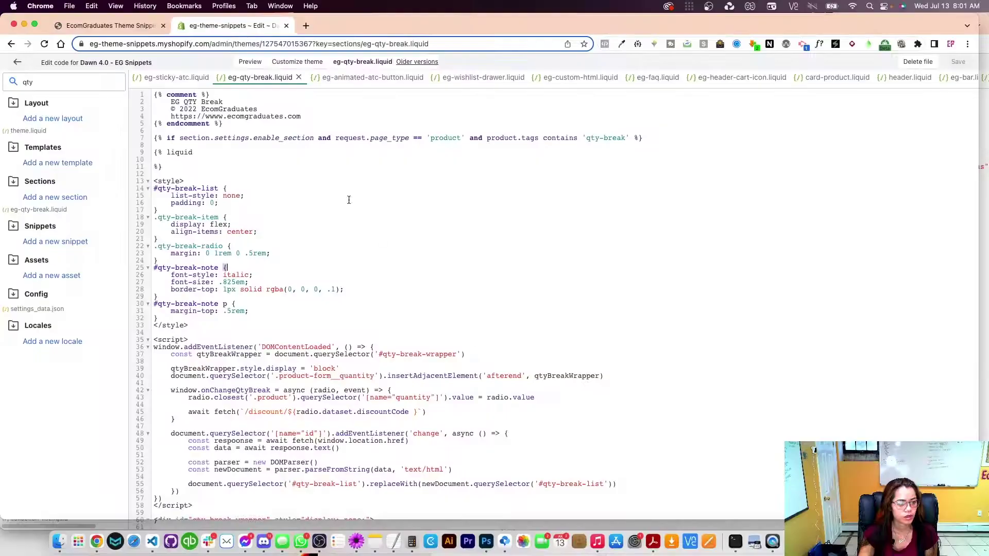
Preview the current theme, search 'stu' to view STUDIO BREW, then close the preview tab.
click(17, 62)
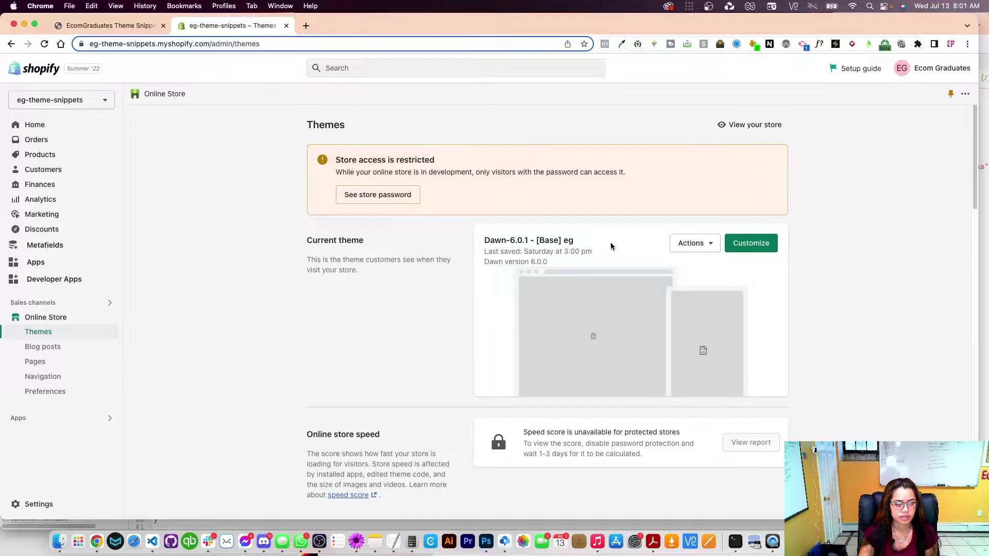
click(688, 243)
click(660, 268)
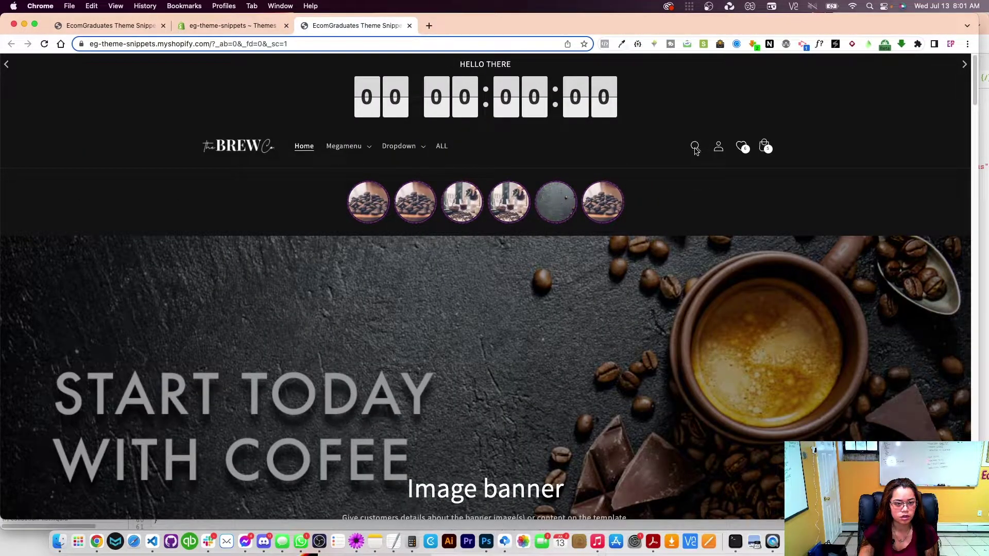
click(695, 147)
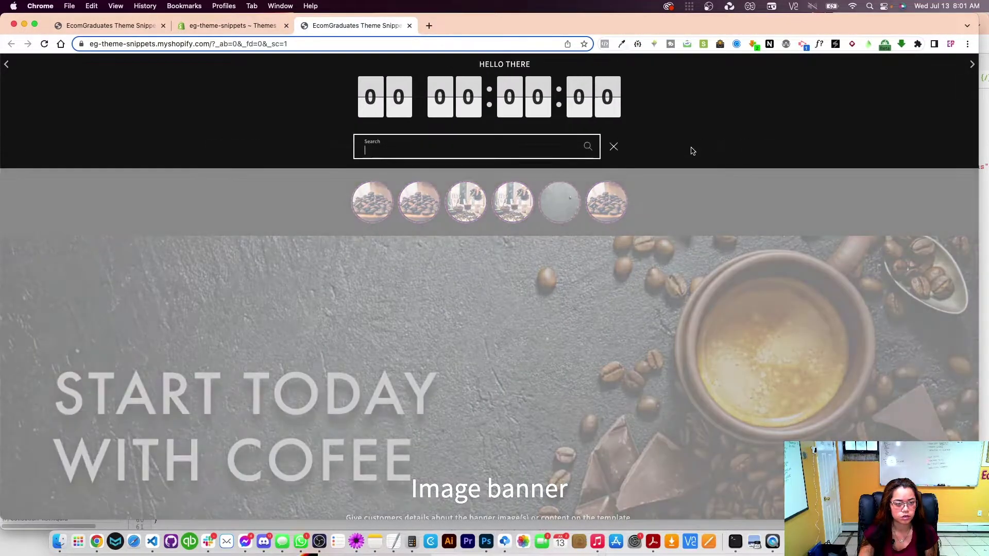
text(stu)
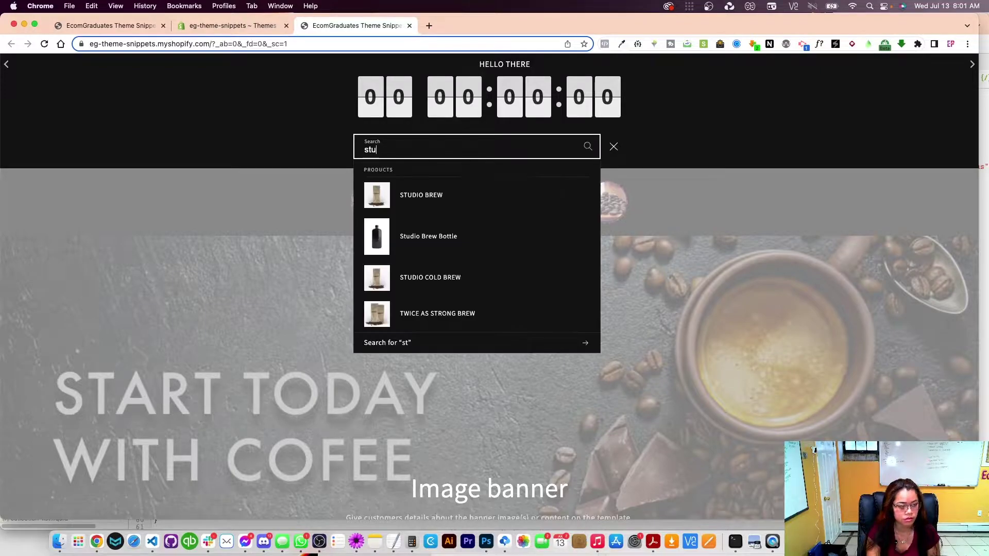
click(410, 201)
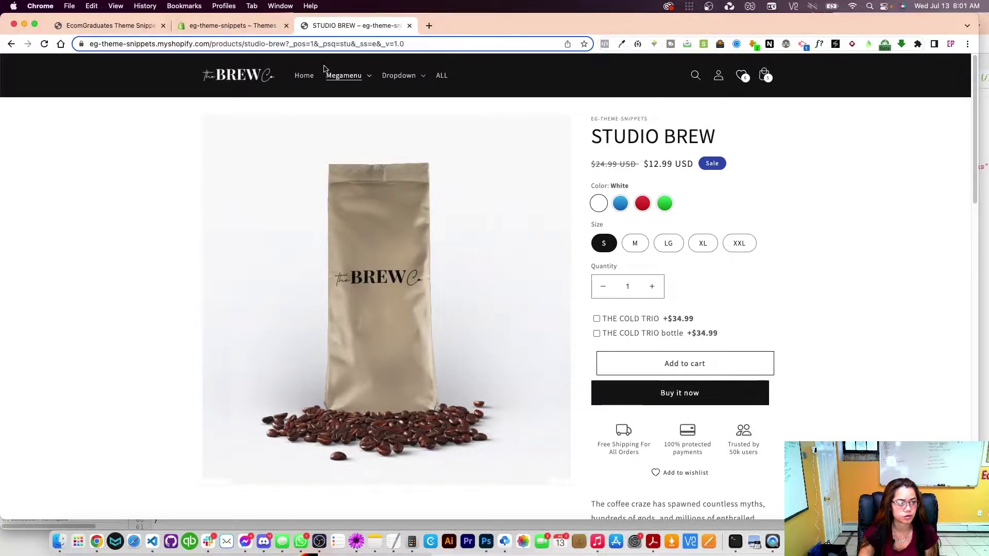
key(super+w)
click(471, 355)
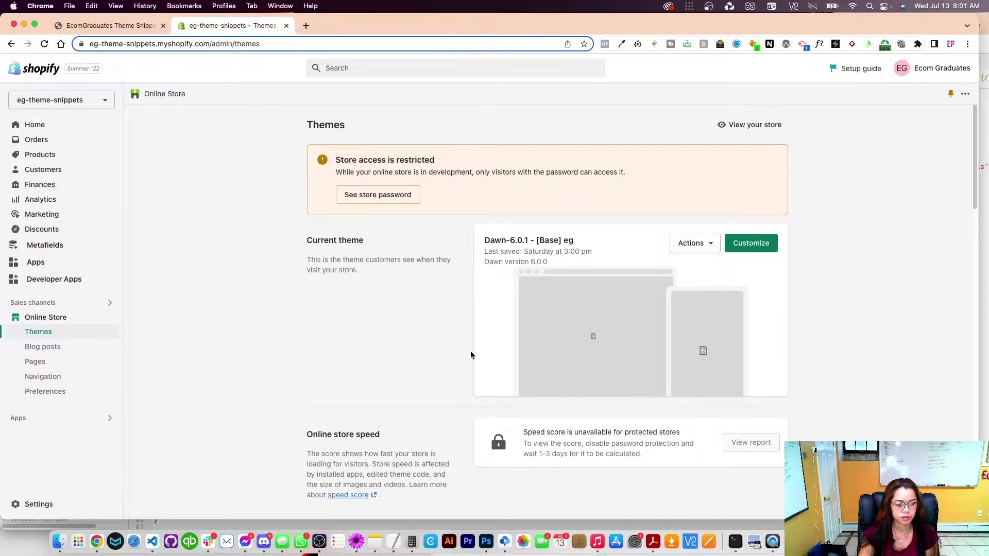
key(super+Tab)
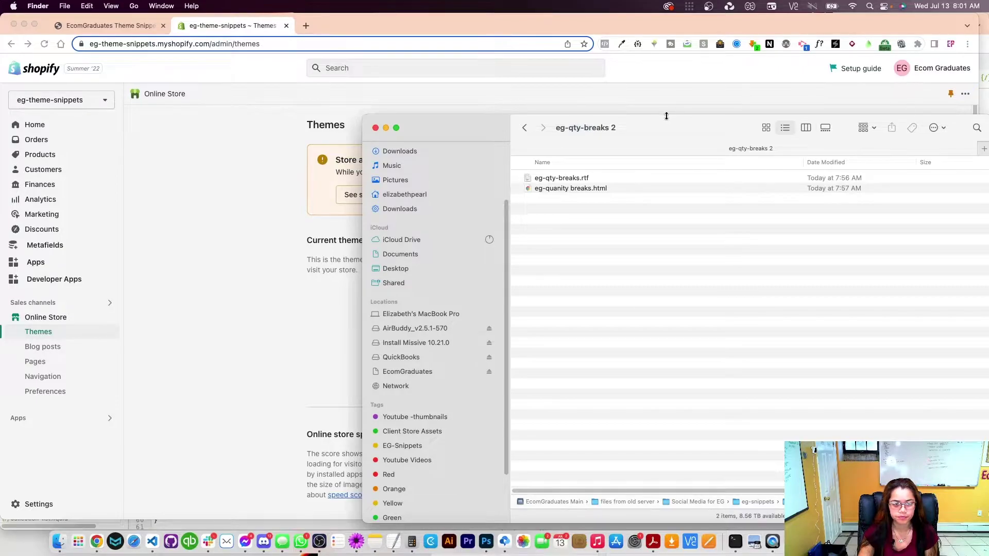
key(super+Tab)
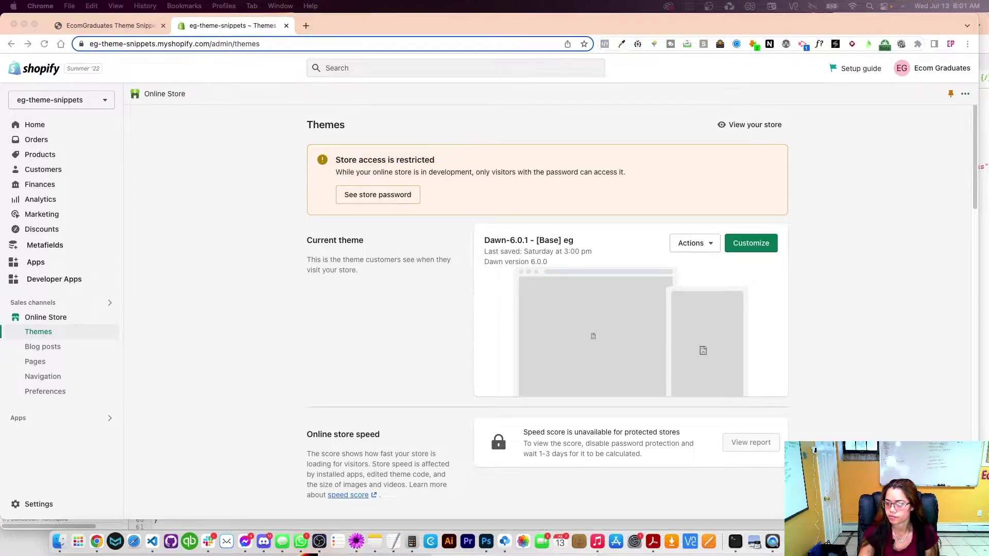
Merge the quantity-breaks README guide into the admin window and open Dawn-6.0.1 - [Base] eg's code editor.
drag(356, 83, 353, 62)
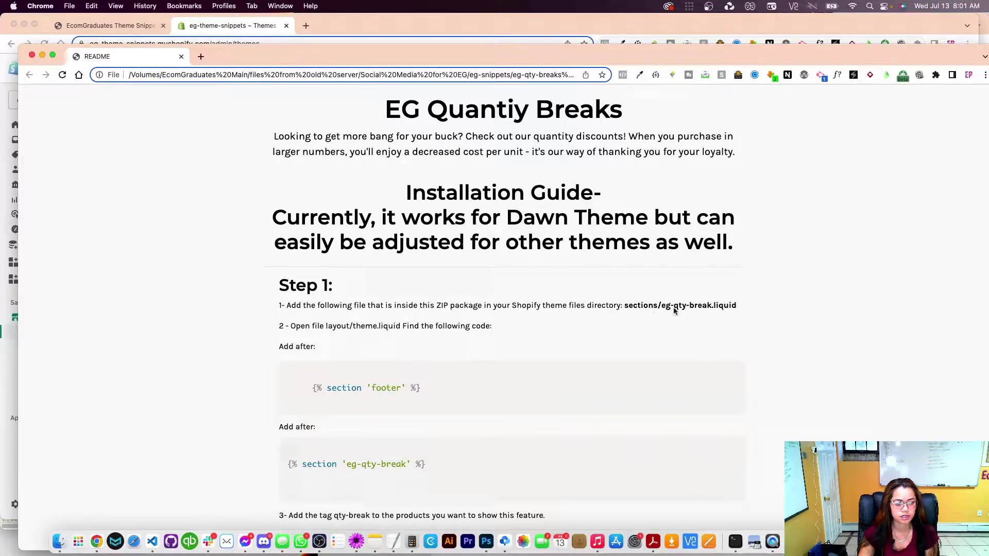
drag(287, 56, 378, 36)
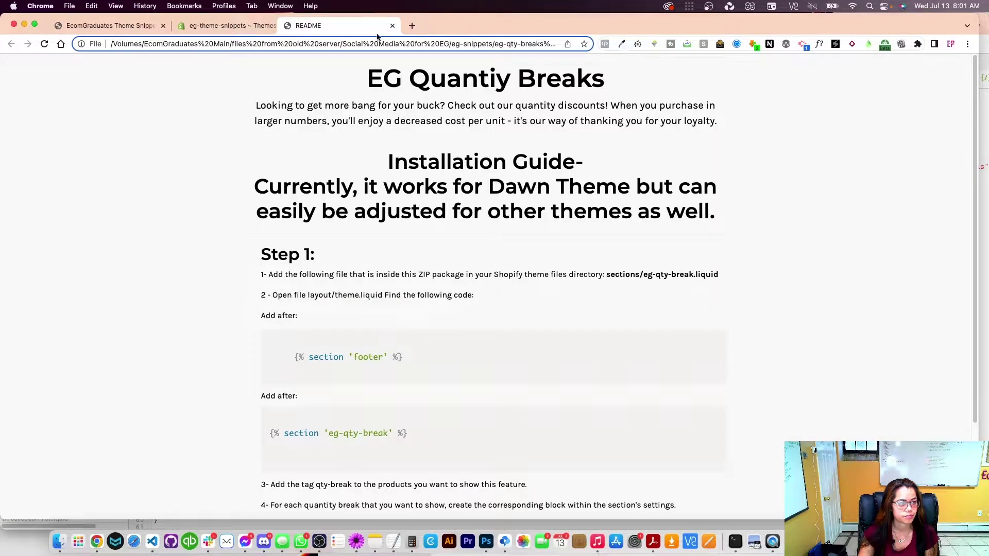
click(227, 26)
click(684, 244)
click(680, 363)
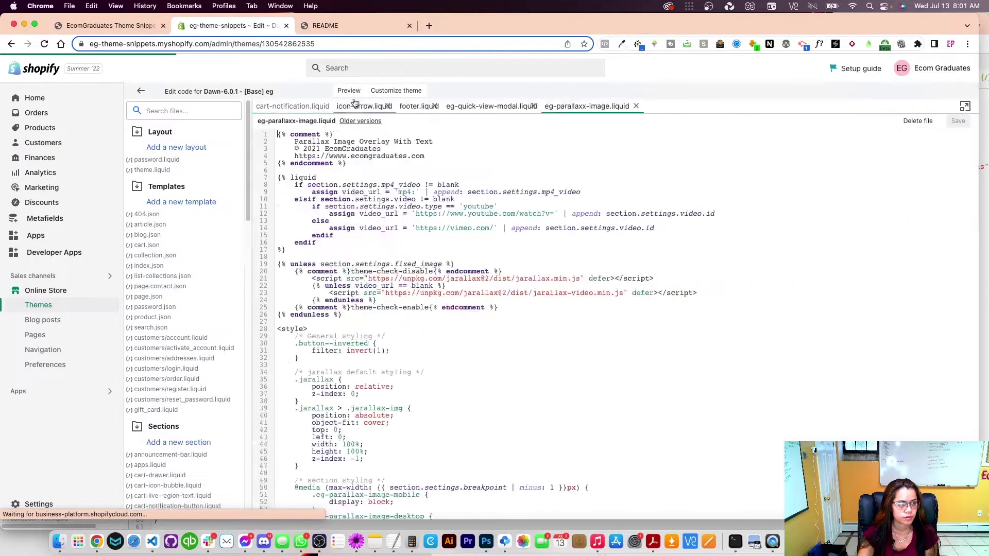
Add a new section file named eg-qty-breaks in the Dawn theme's code editor.
click(346, 26)
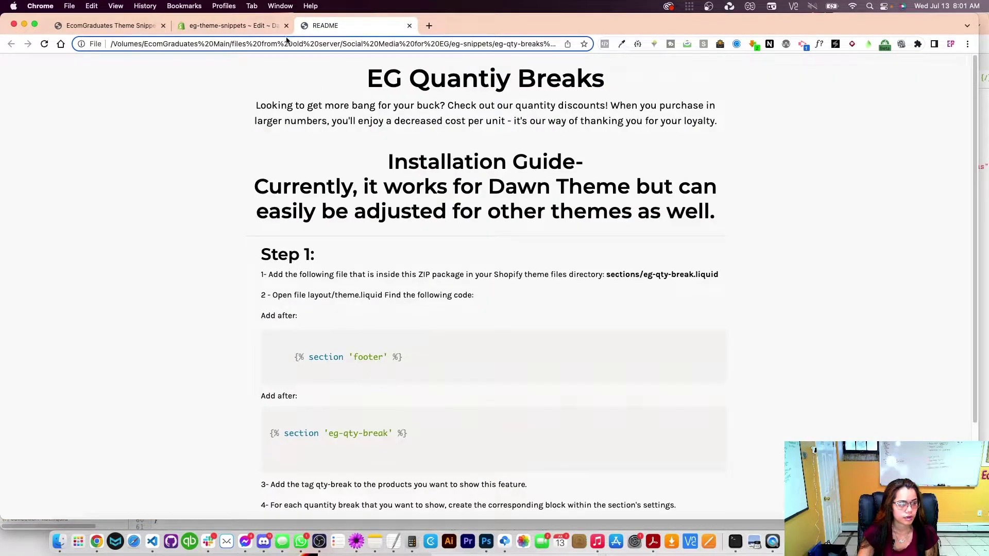
click(234, 25)
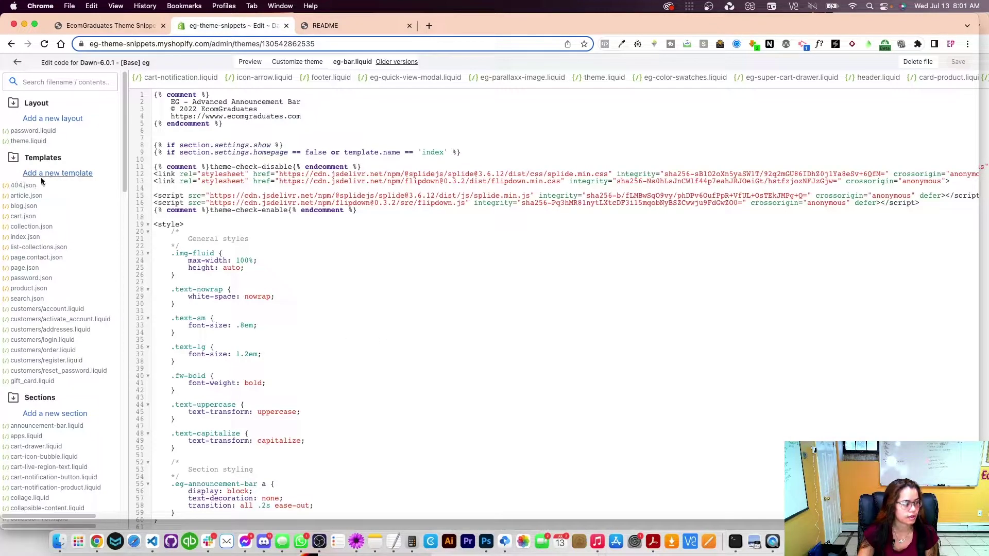
click(13, 158)
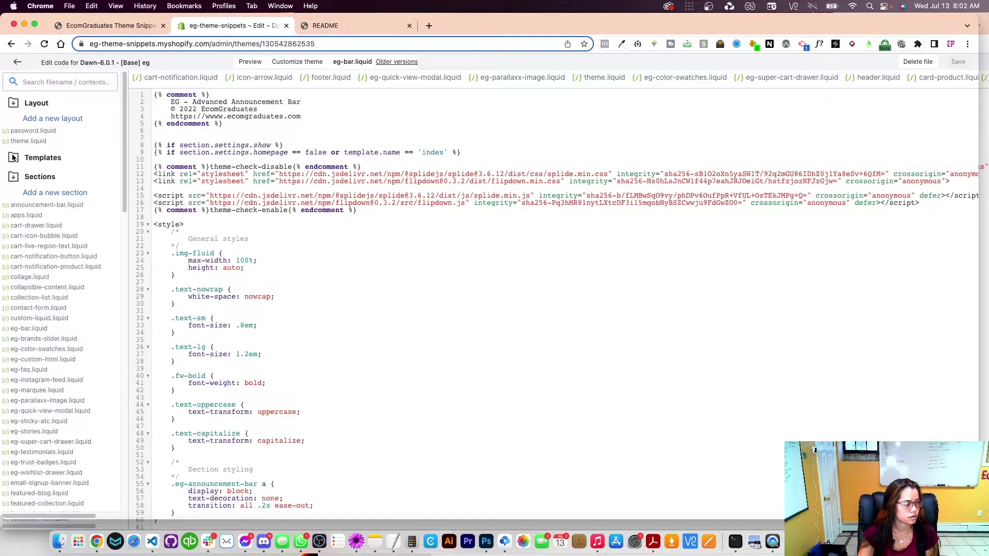
click(27, 192)
click(466, 155)
text(e)
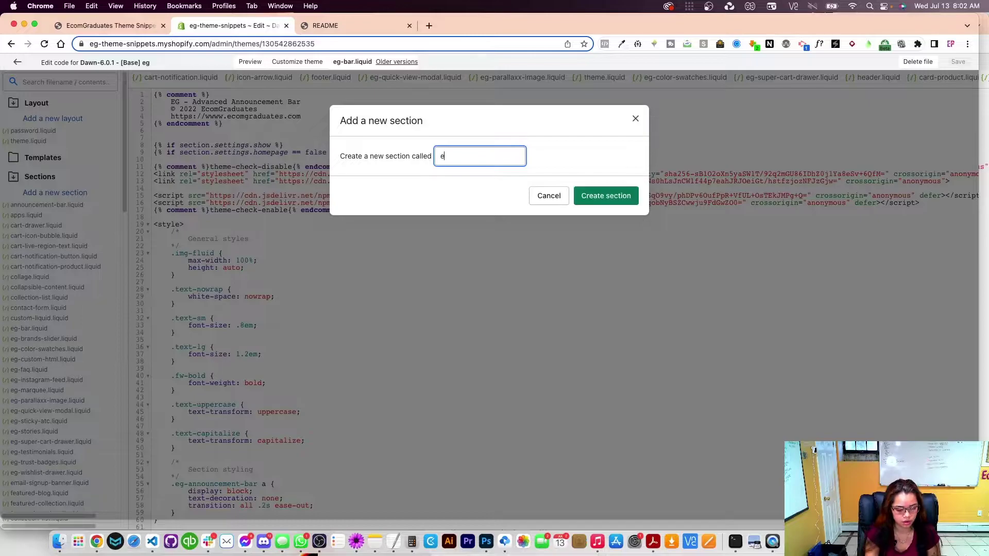
text(g-qty-breaks)
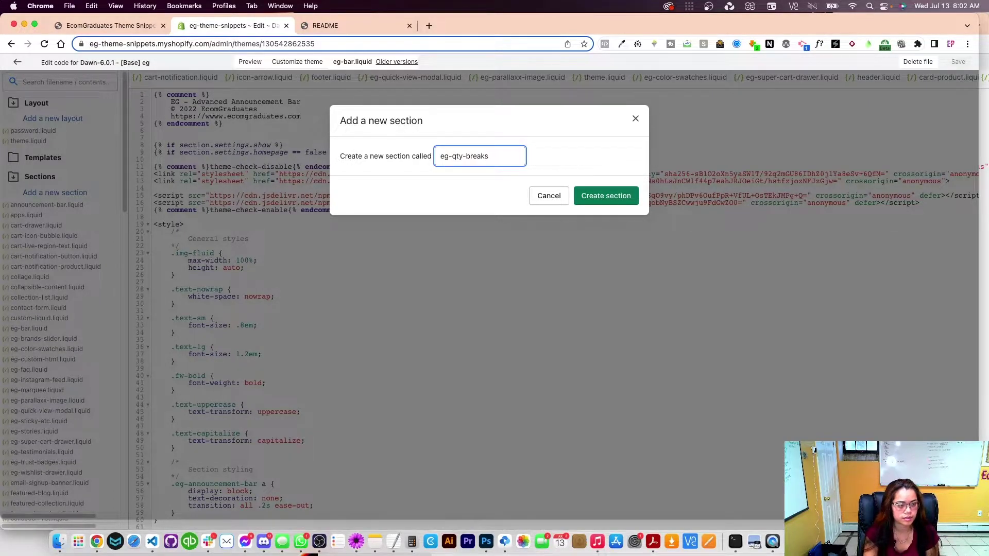
key(Return)
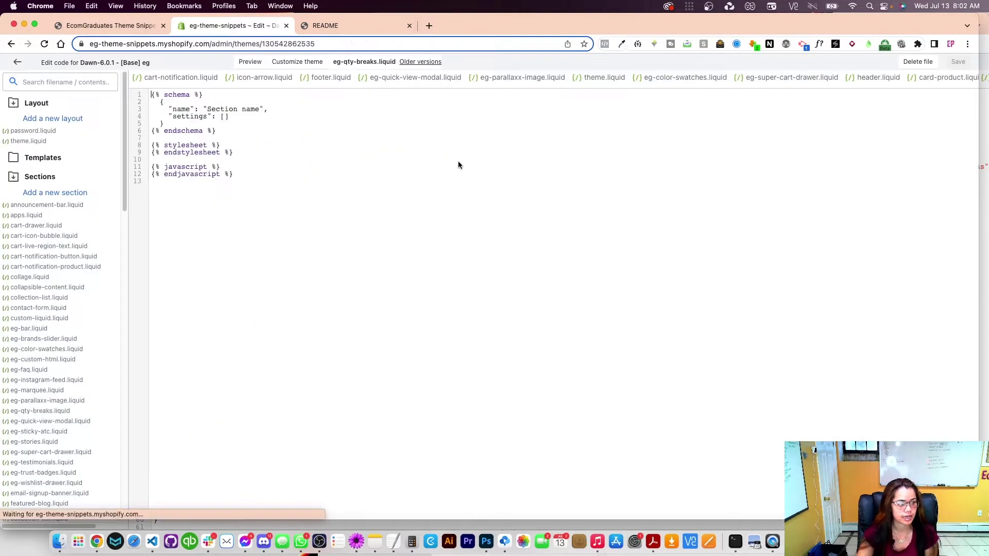
click(758, 316)
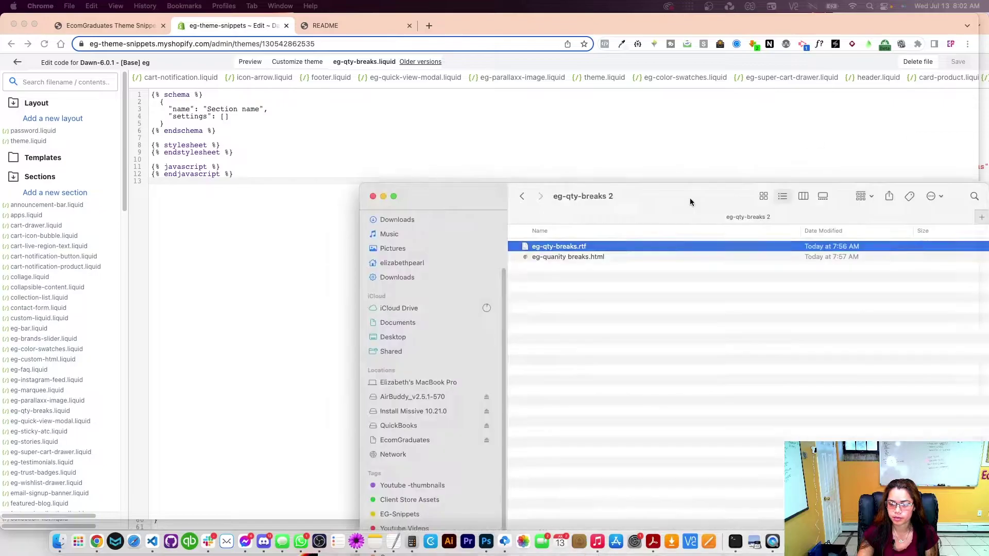
Copy all the code from eg-qty-breaks.rtf in TextEdit.
drag(691, 197, 671, 196)
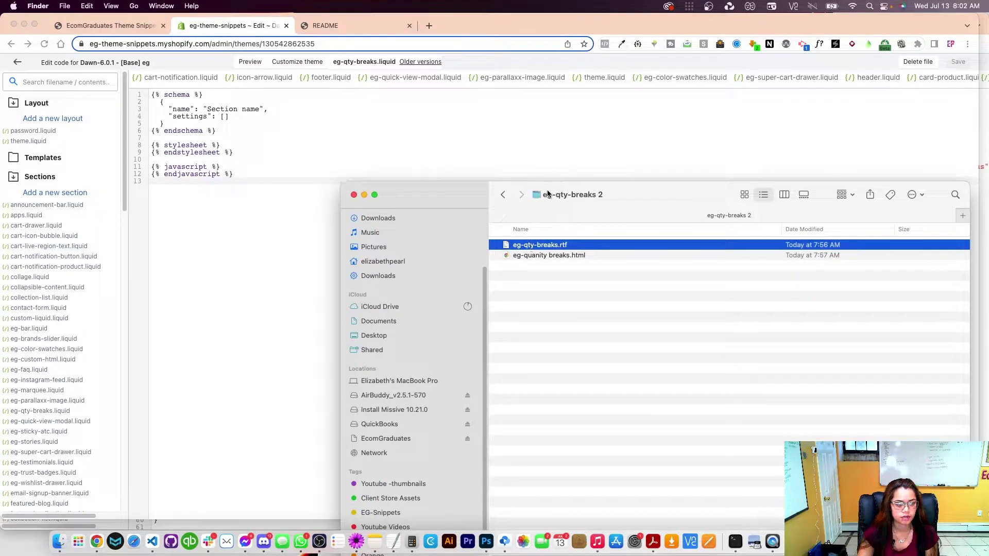
key(super+w)
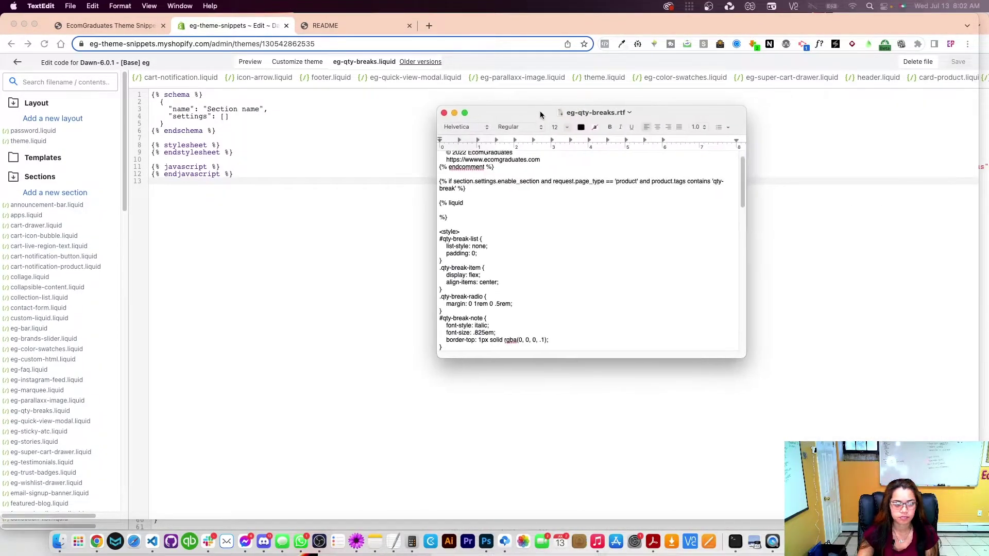
key(super+a)
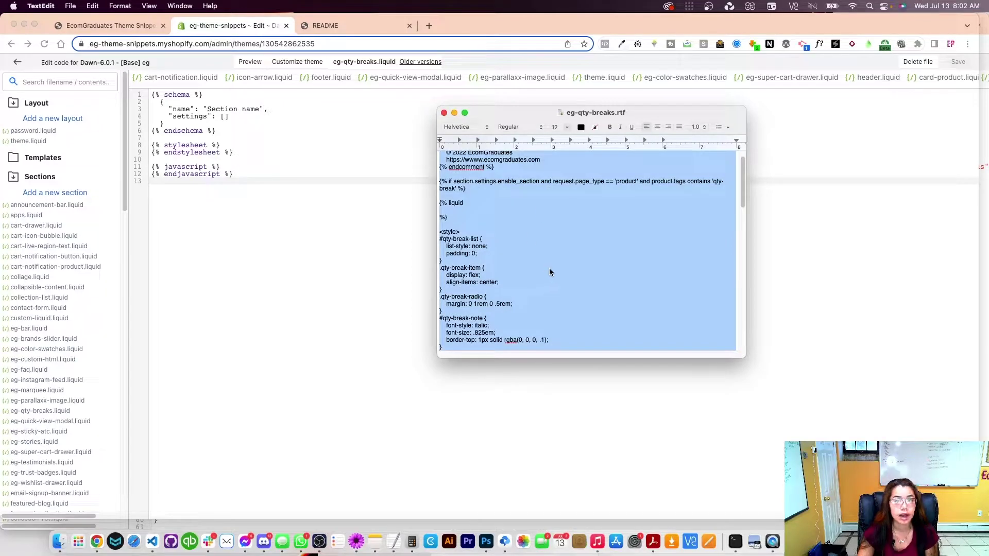
key(super+c)
Replace eg-qty-breaks.liquid's placeholder with the copied code, save, and return to the README guide.
click(414, 298)
key(super+a)
key(super+v)
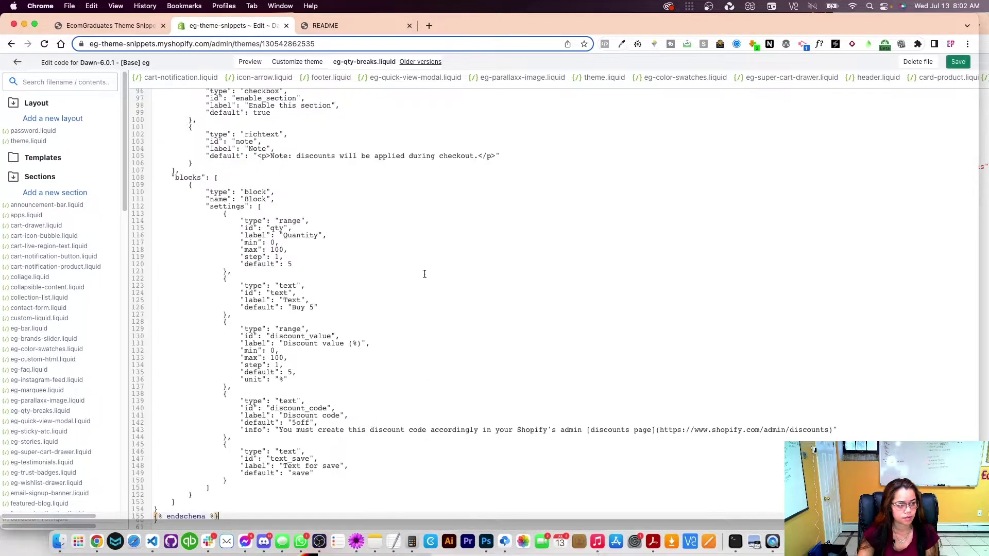
key(super+s)
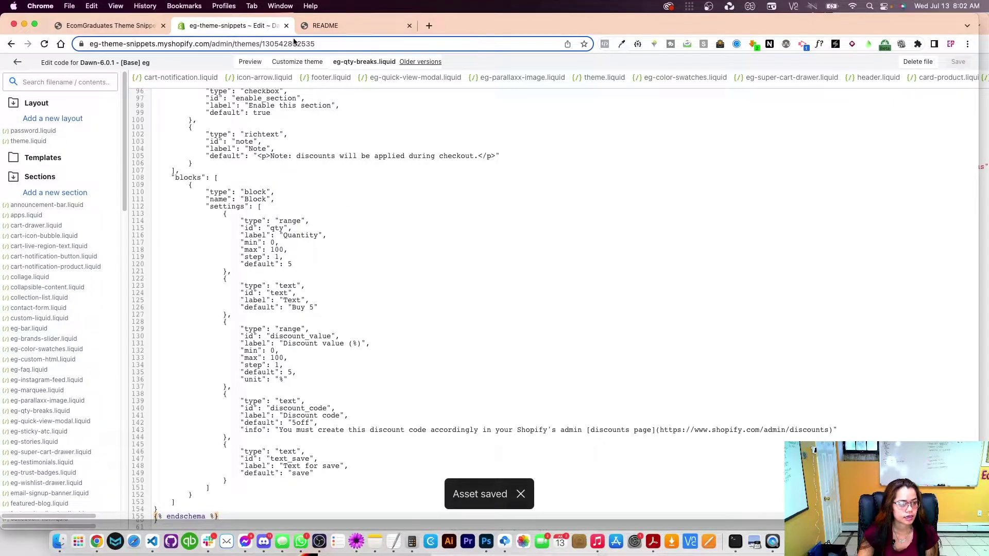
click(317, 28)
scroll(475, 421, down, 3)
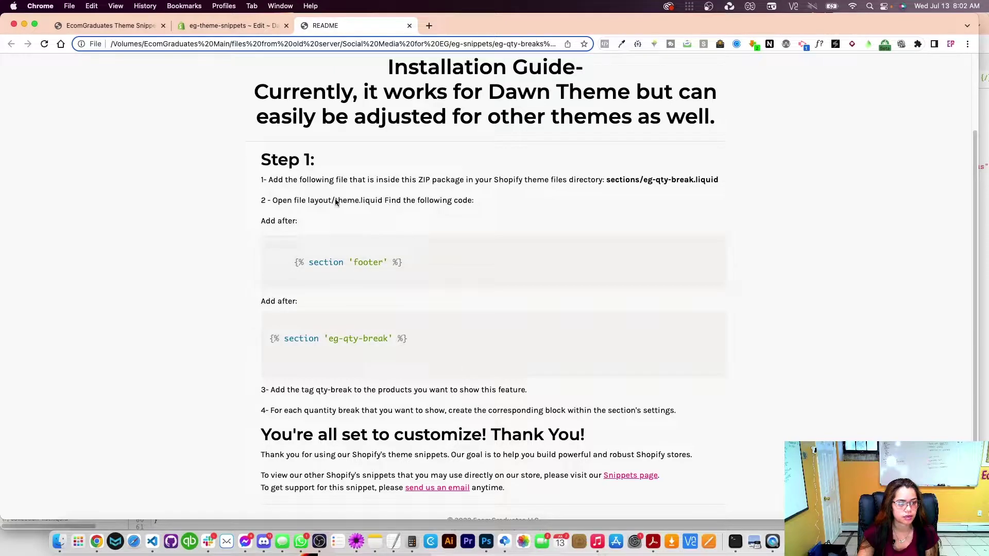
Open layout/theme.liquid and search its code for 'foot'.
click(208, 26)
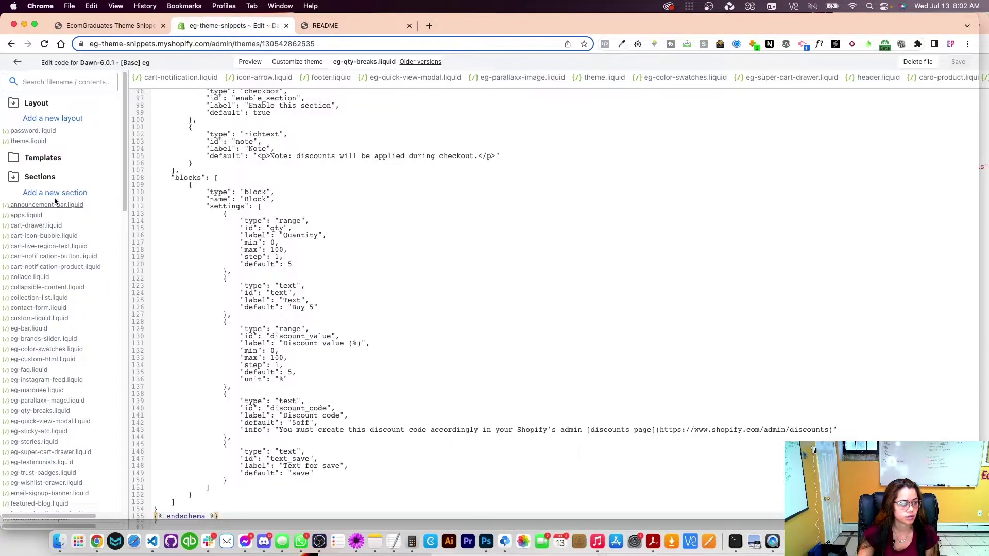
click(14, 178)
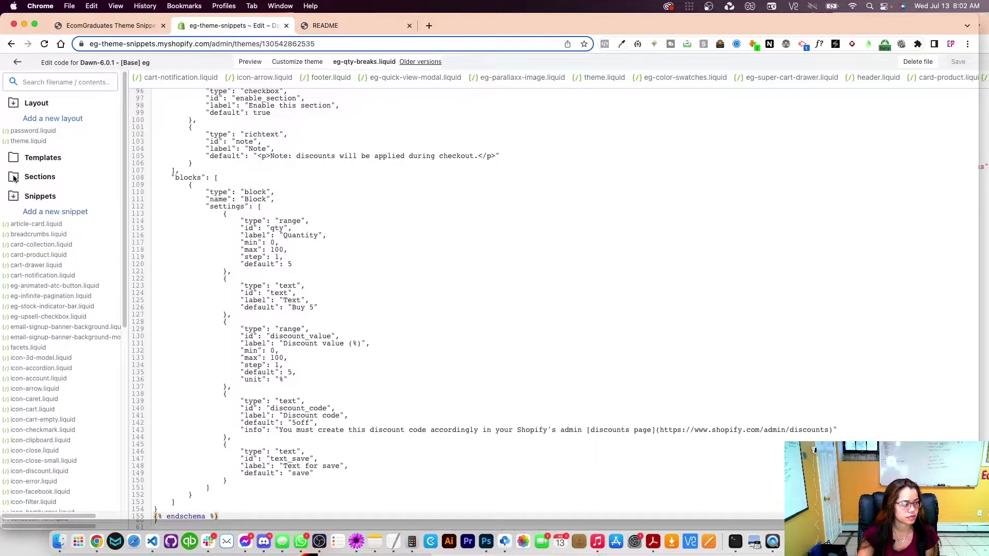
click(24, 145)
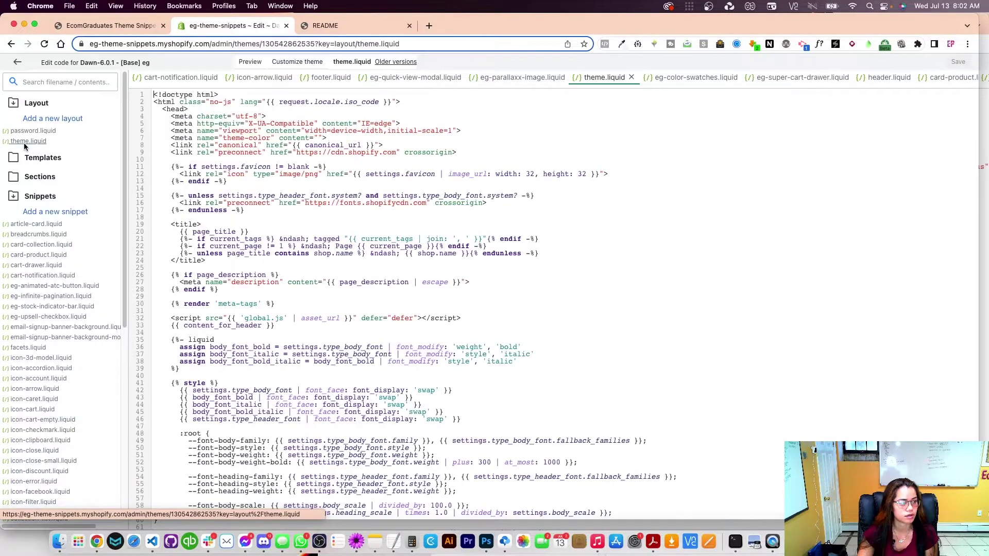
scroll(364, 341, down, 3)
click(365, 339)
key(super+f)
text(foot)
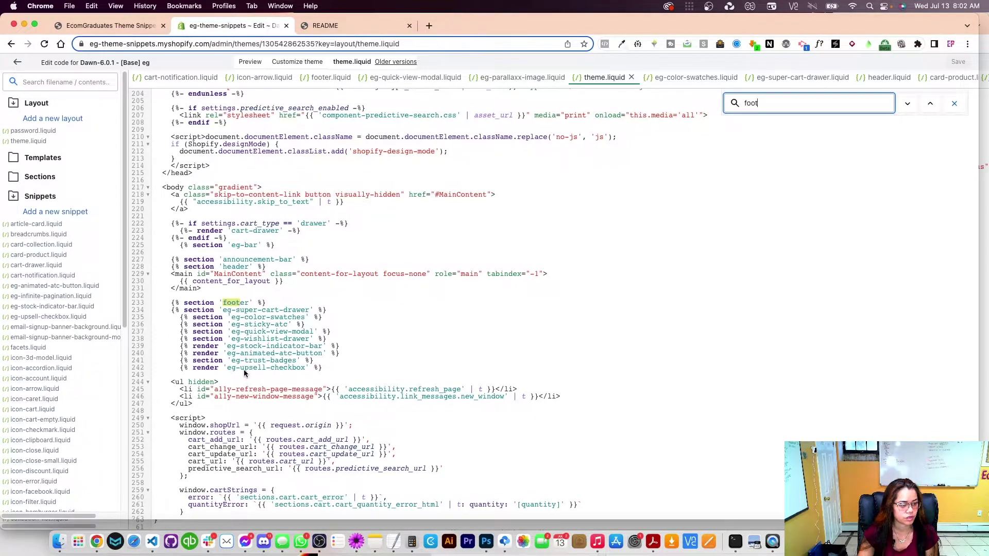
Paste the README's {% section 'eg-qty-break' %} line after line 242 and save theme.liquid.
click(319, 26)
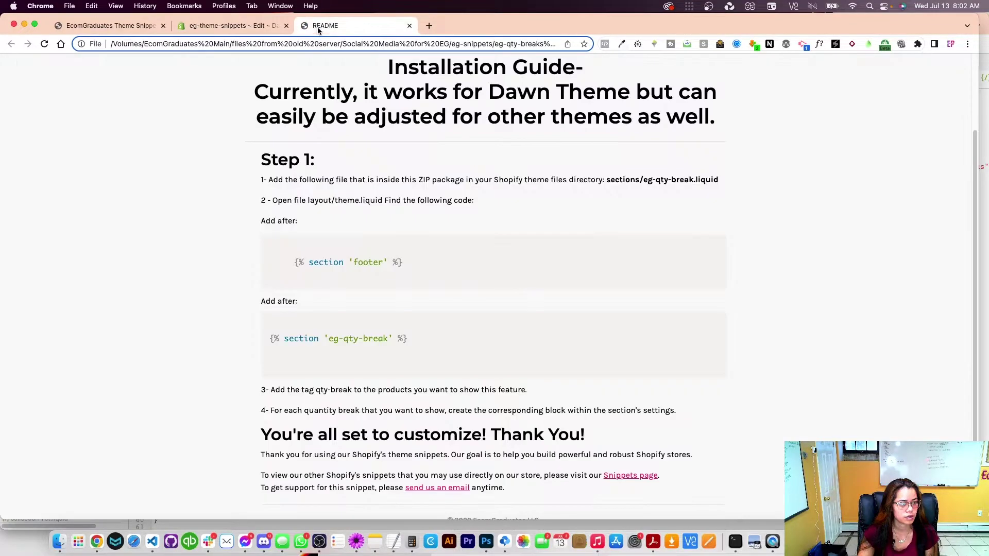
triple_click(340, 339)
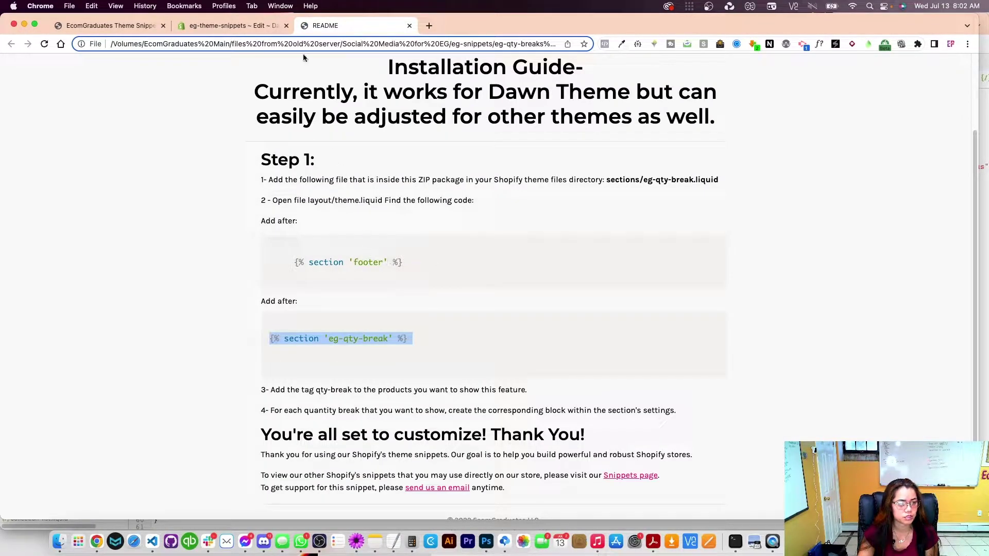
click(250, 26)
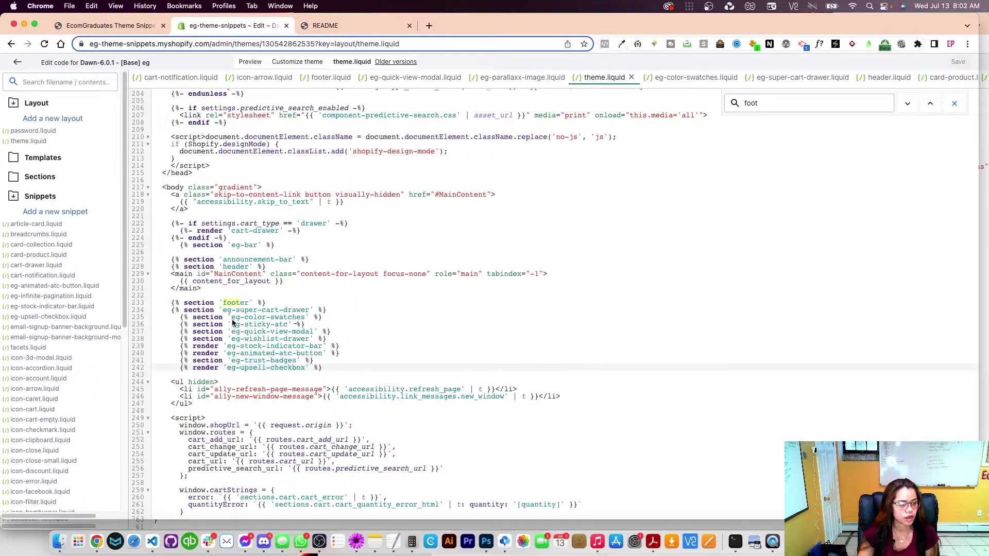
click(334, 369)
key(Return)
key(super+v)
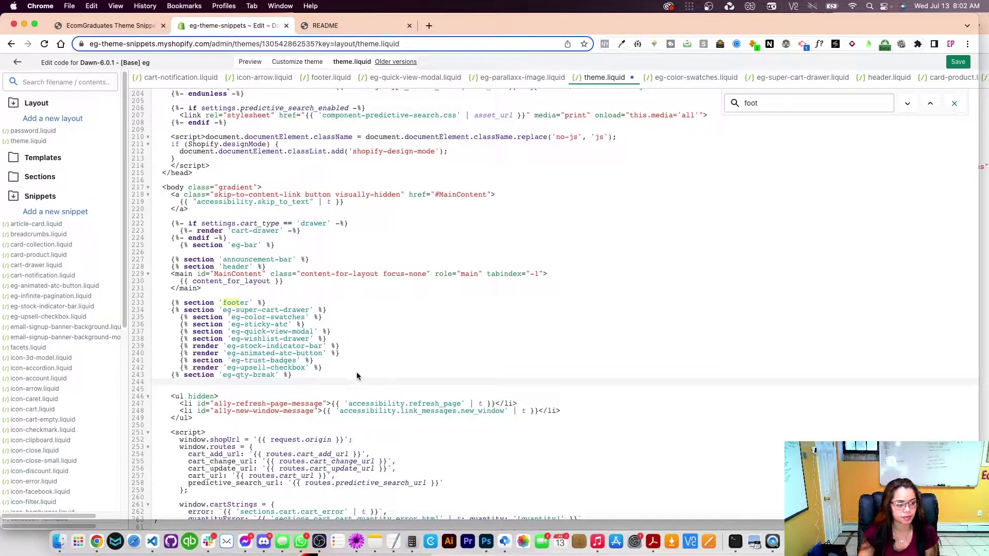
key(super+s)
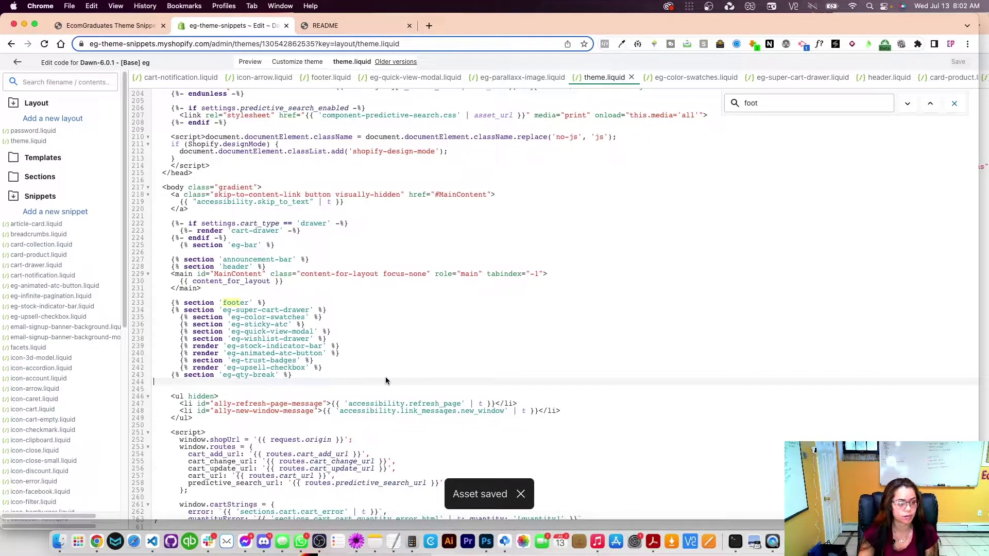
Check the README guide and BREW storefront, then return to the theme.liquid editor.
click(322, 25)
click(484, 368)
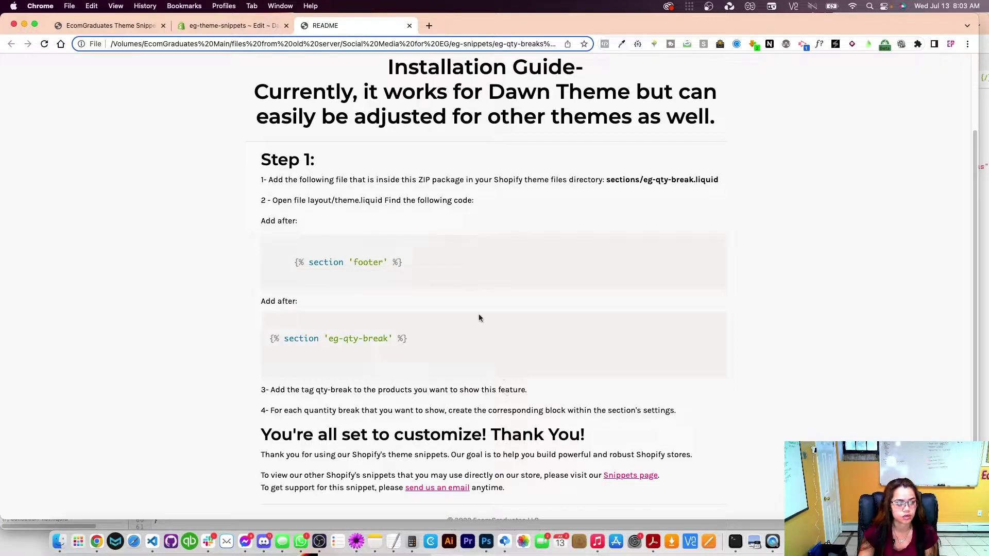
click(231, 32)
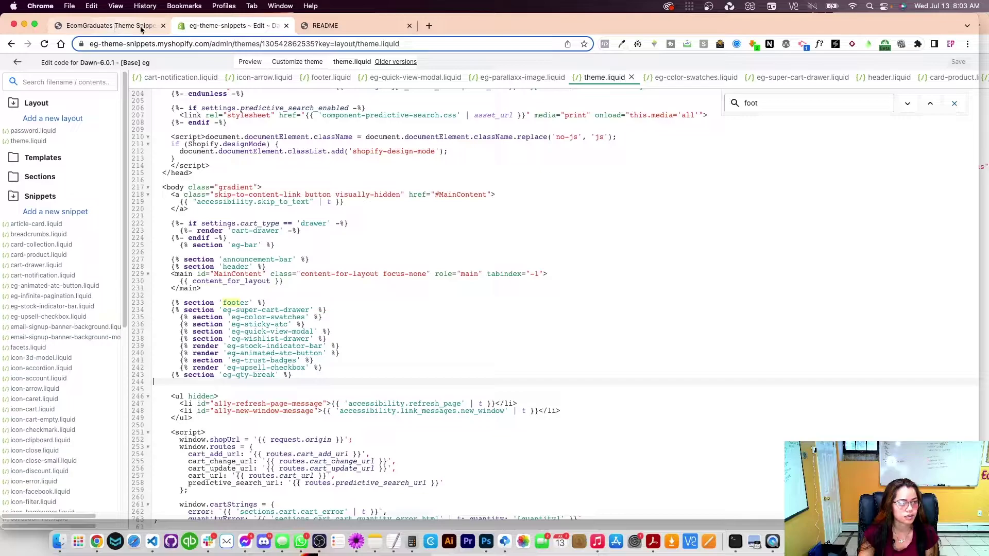
click(124, 26)
click(197, 30)
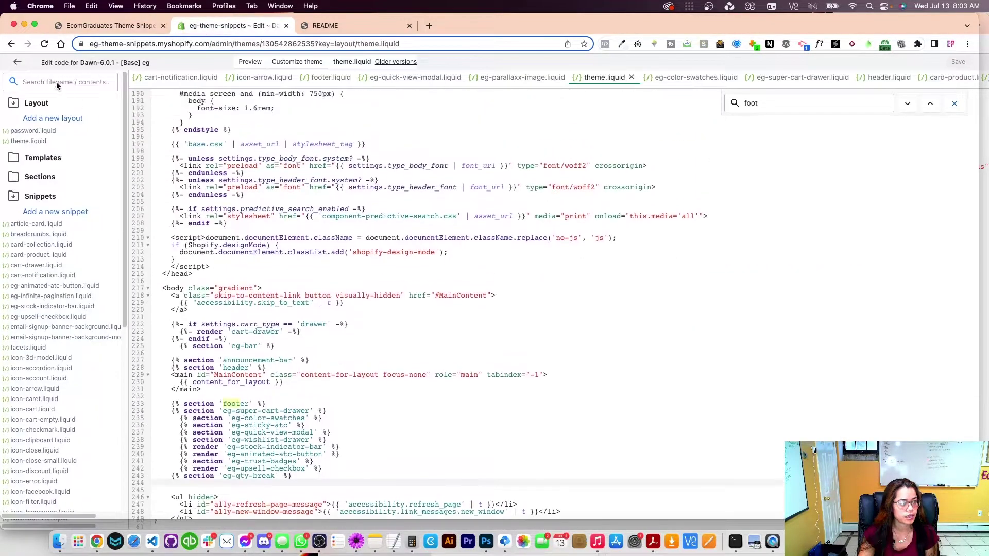
Open the STUDIO BREW product from the Products list filtered by 'stud'.
super+click(17, 62)
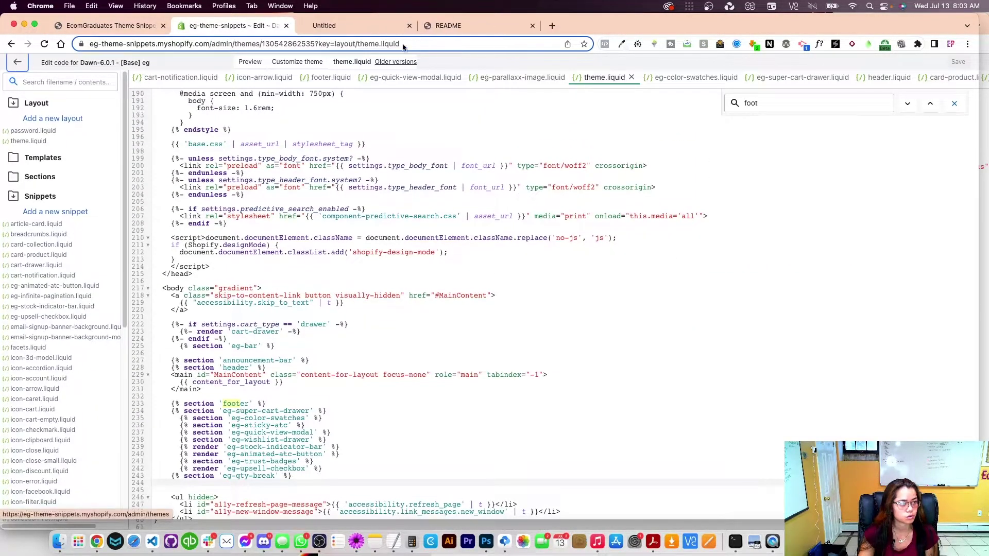
click(350, 25)
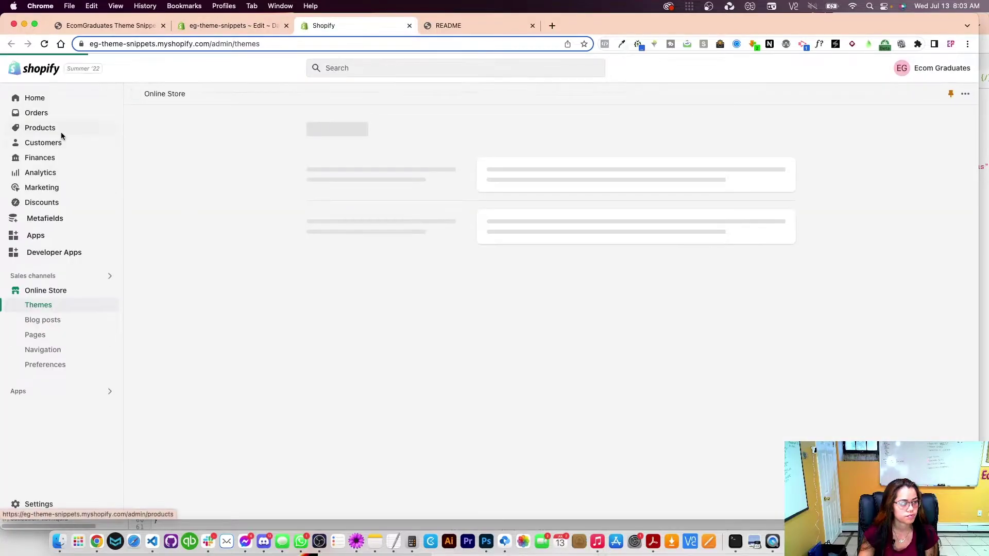
click(61, 132)
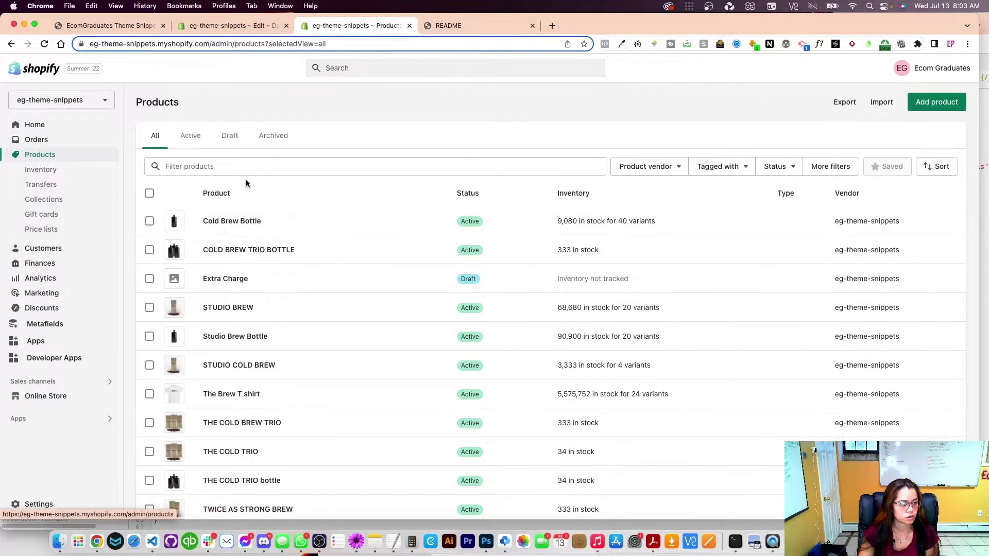
click(247, 172)
text(stud)
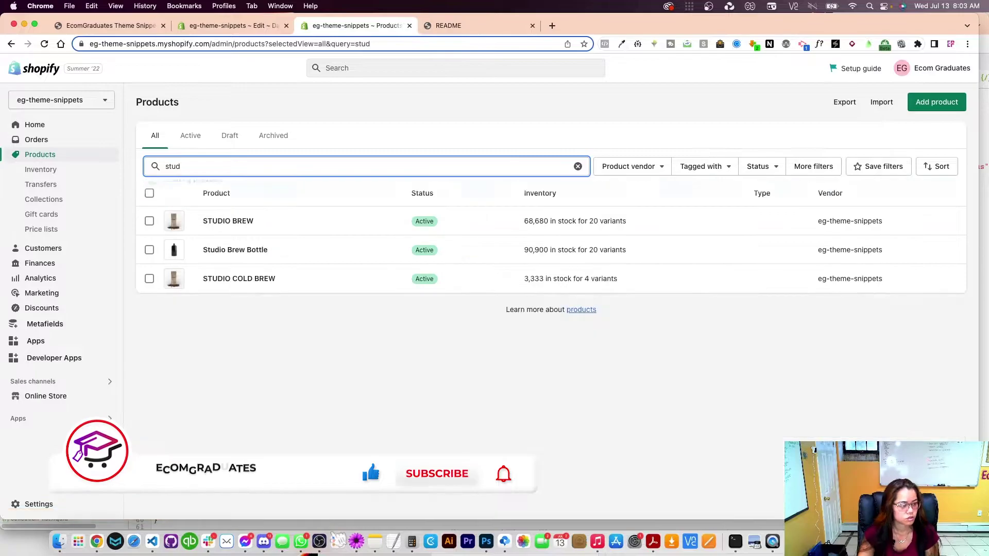
click(228, 219)
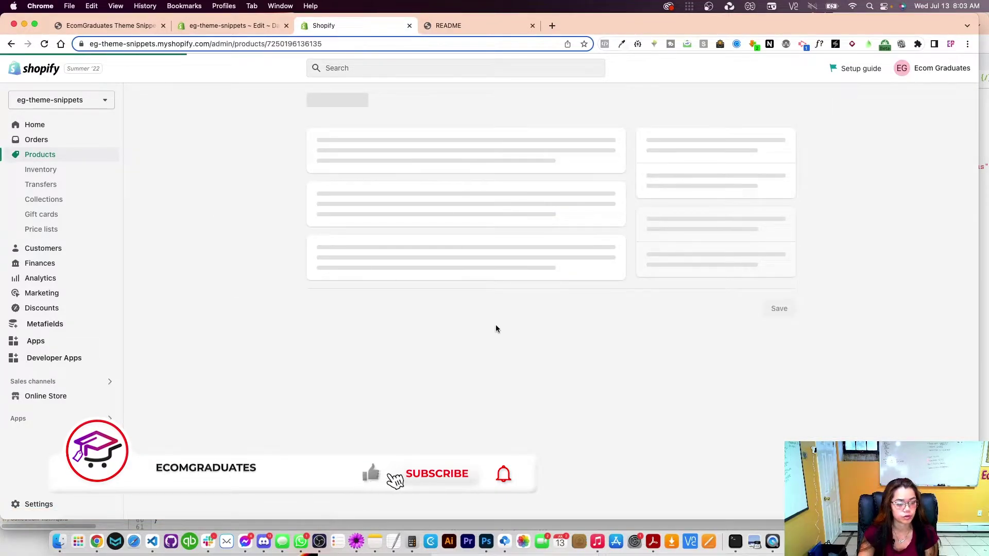
Reload STUDIO BREW, verify its qty-break tag, and go back to Products.
right_click(819, 443)
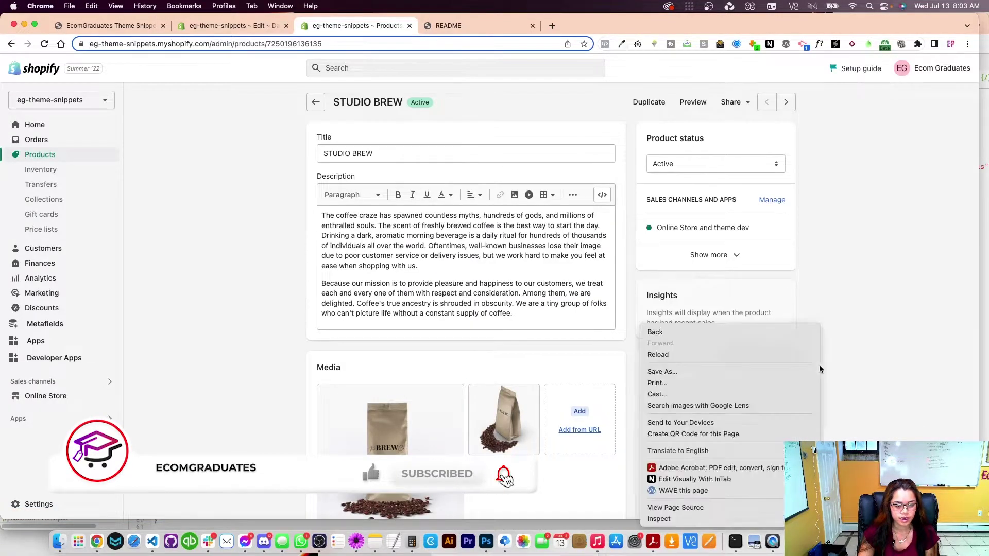
click(769, 355)
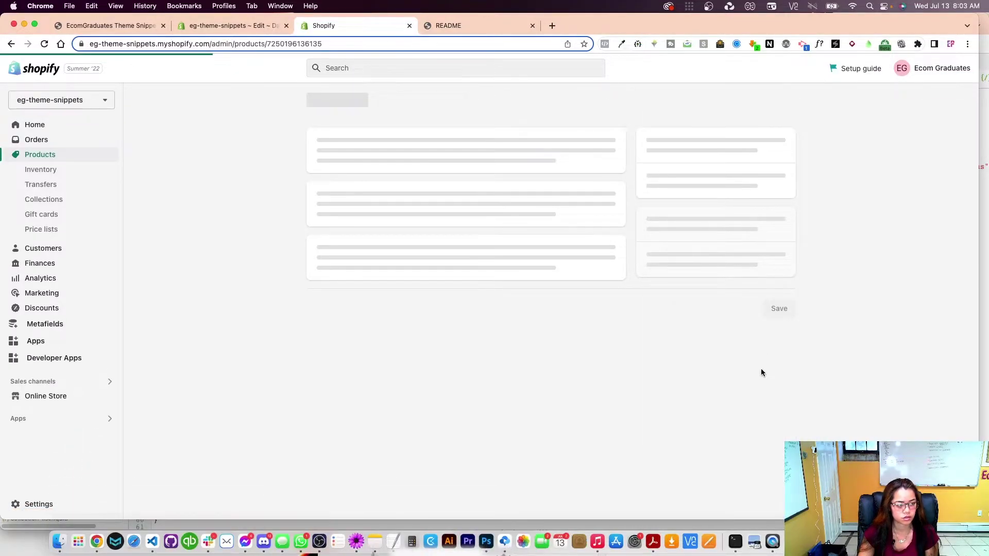
scroll(796, 356, down, 3)
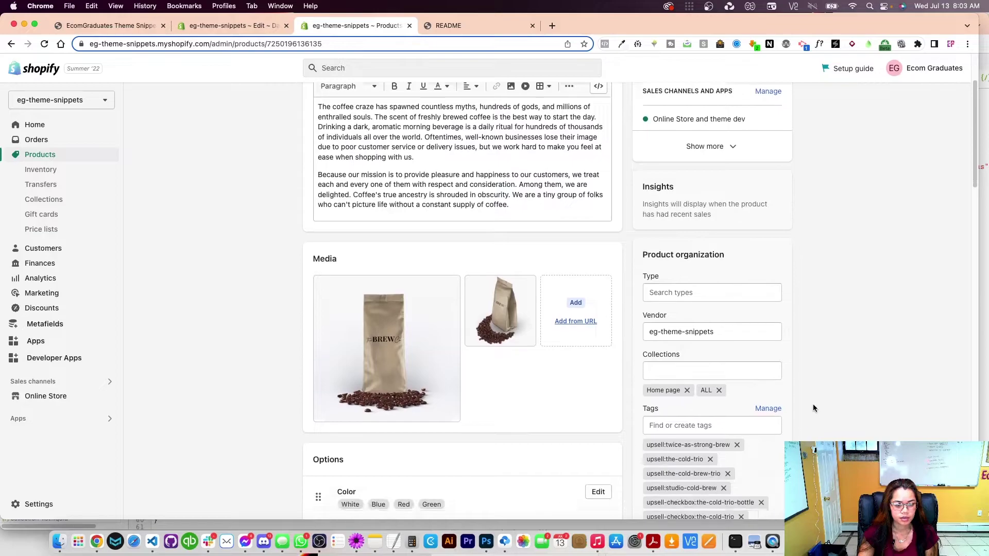
scroll(802, 397, down, 10)
scroll(942, 285, up, 1)
scroll(955, 205, up, 5)
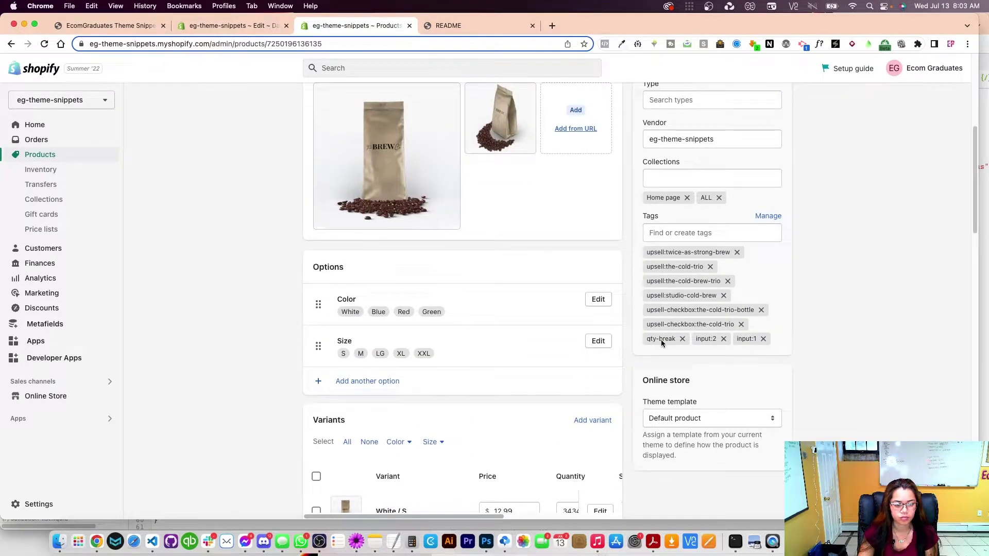
click(909, 361)
scroll(765, 370, up, 3)
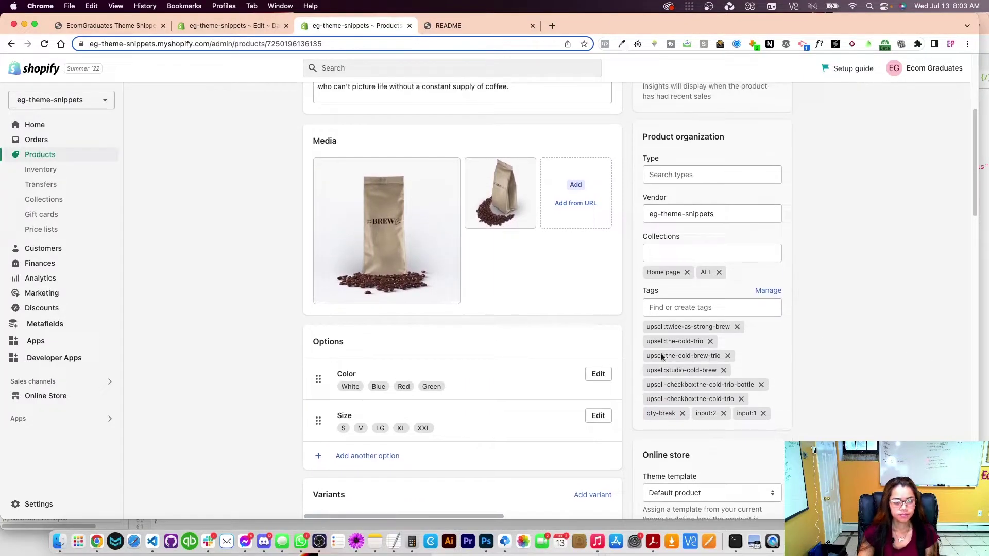
scroll(233, 259, up, 4)
click(62, 153)
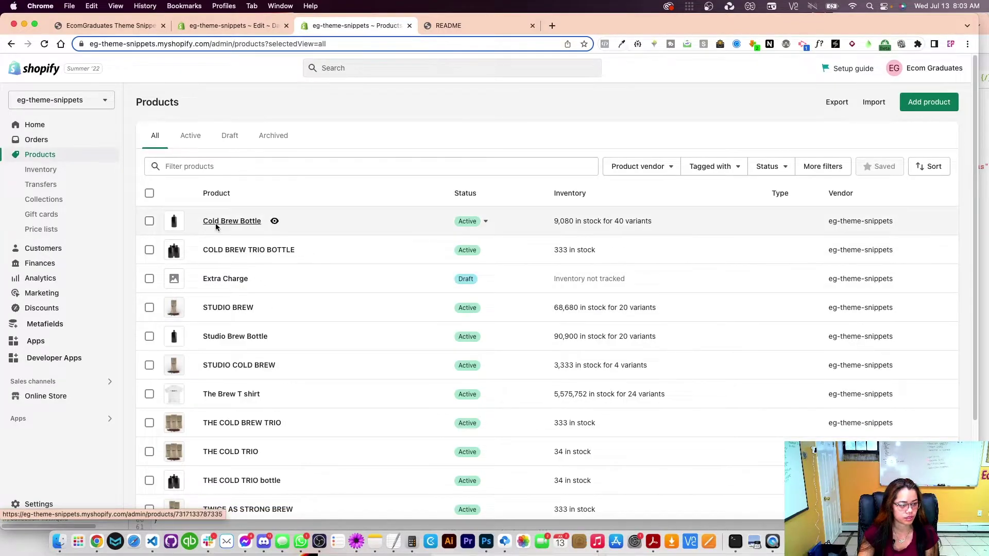
Open Cold Brew Bottle and add the qty-break tag.
click(216, 222)
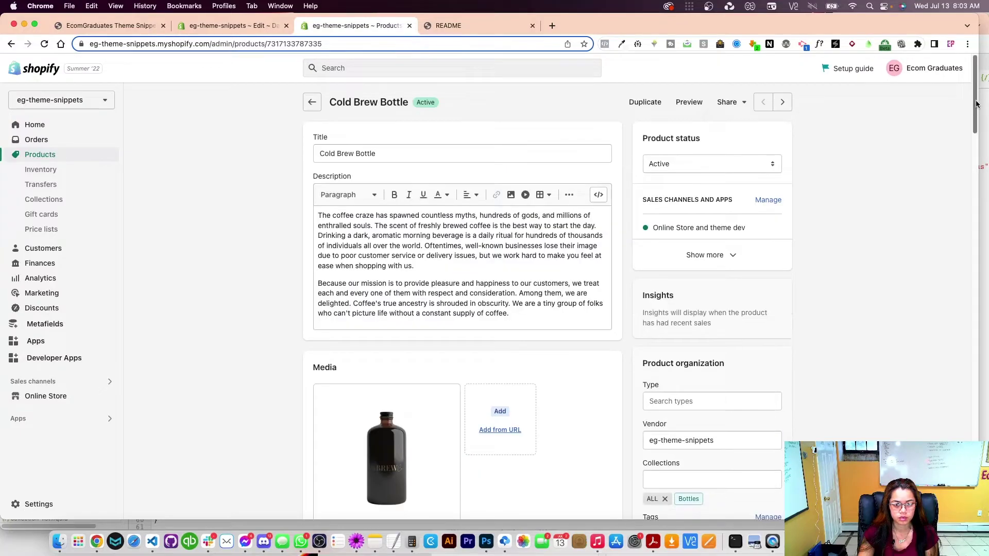
drag(975, 104, 966, 181)
scroll(846, 323, up, 1)
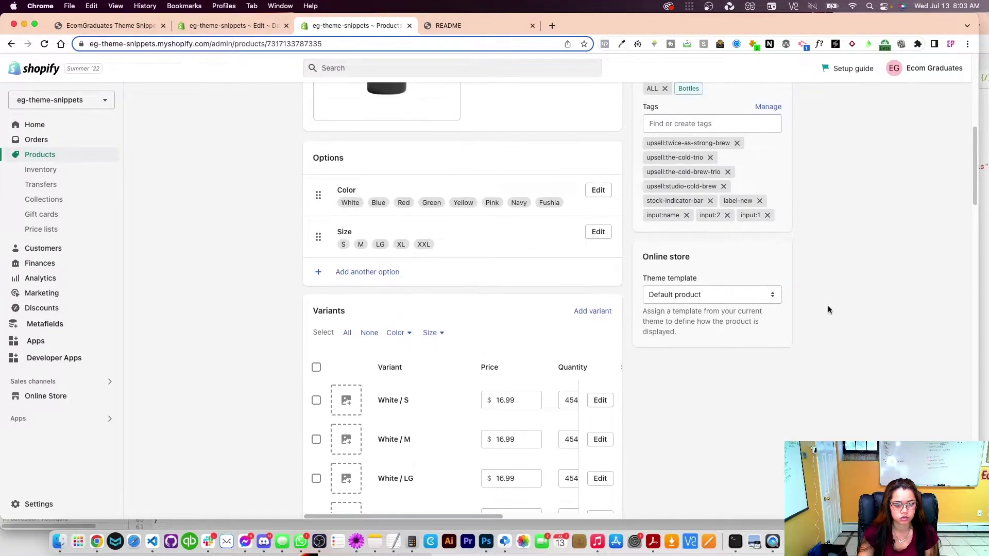
click(669, 124)
text(qty-break)
click(667, 154)
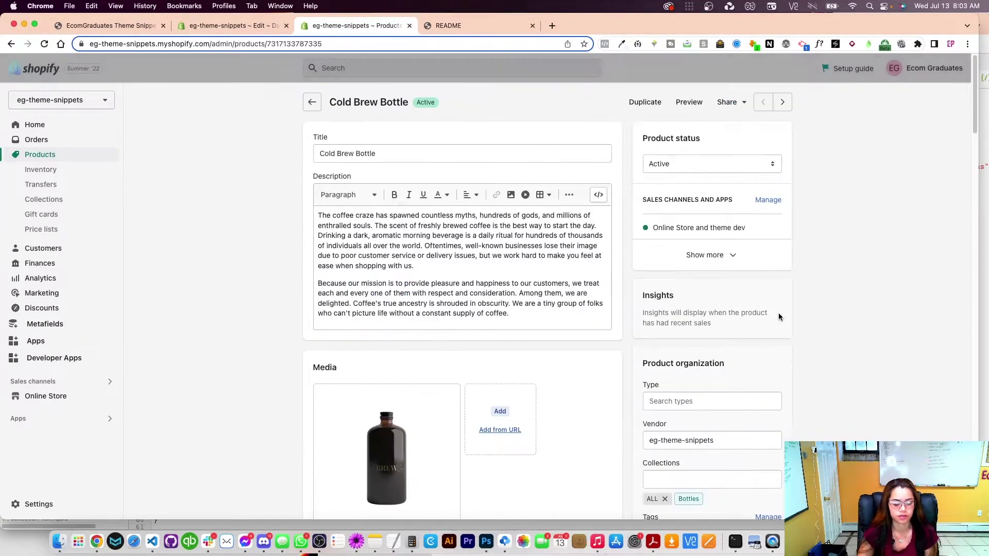
Save the Cold Brew Bottle product, briefly checking the code editor tab.
drag(380, 153, 272, 200)
key(super+c)
click(272, 199)
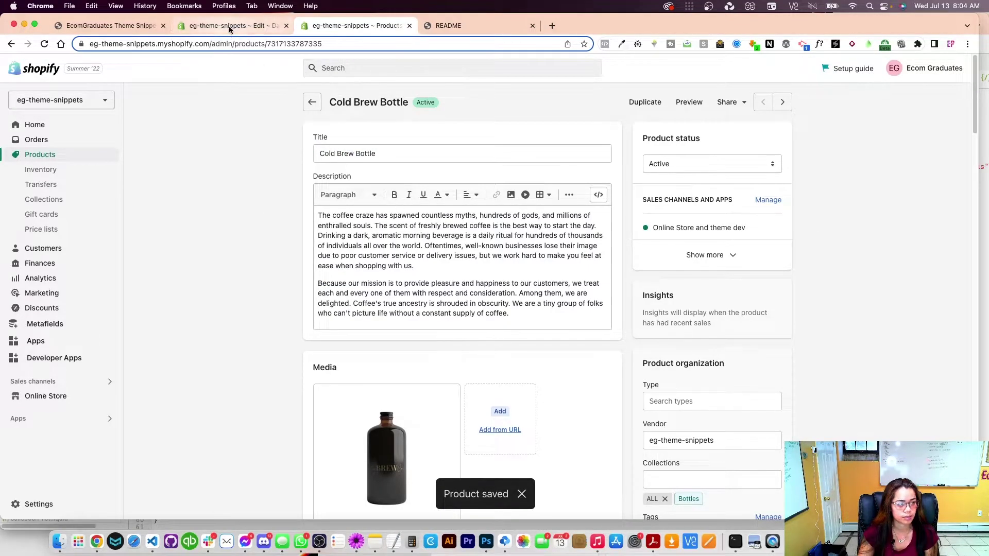
click(252, 27)
click(308, 26)
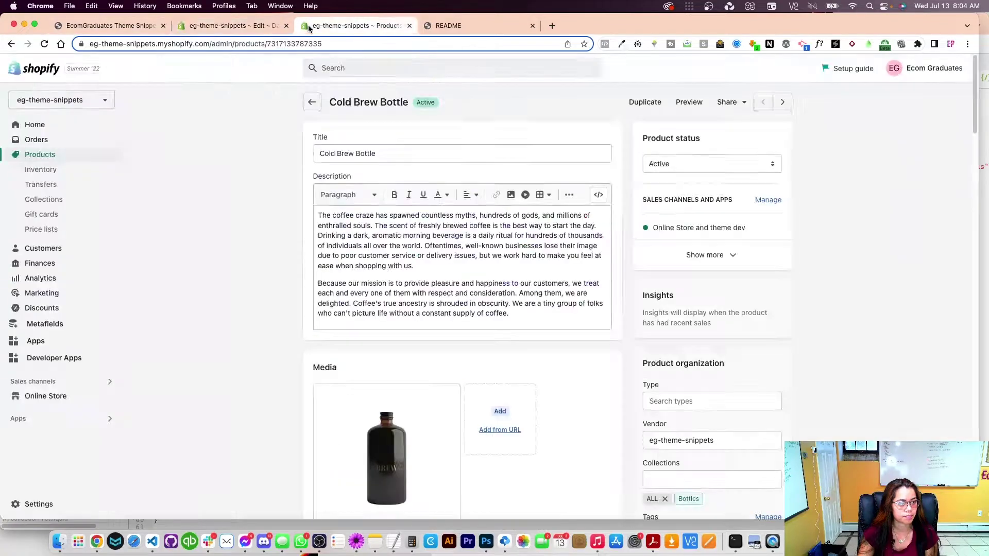
Customize the current theme and open Cold Brew Bottle via the preview's search.
click(68, 396)
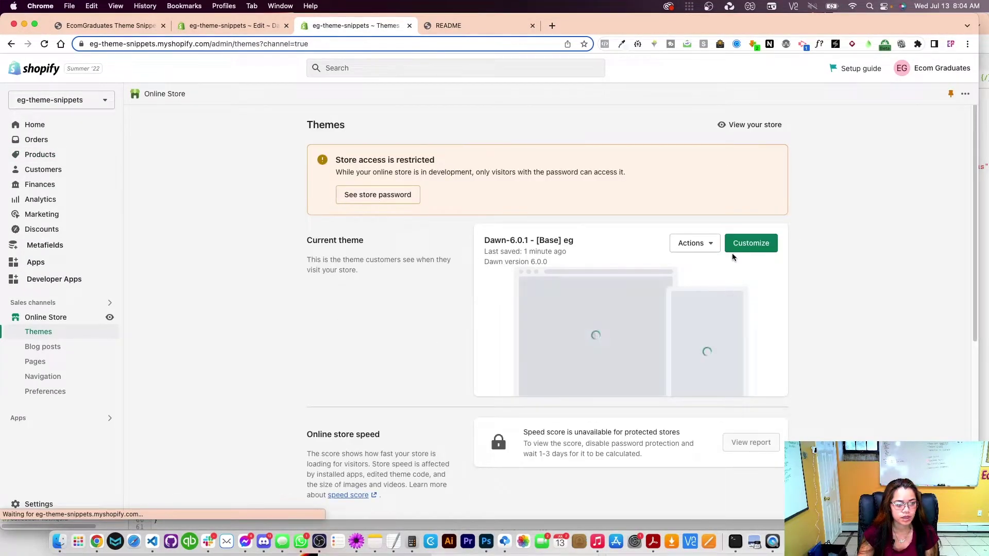
click(750, 242)
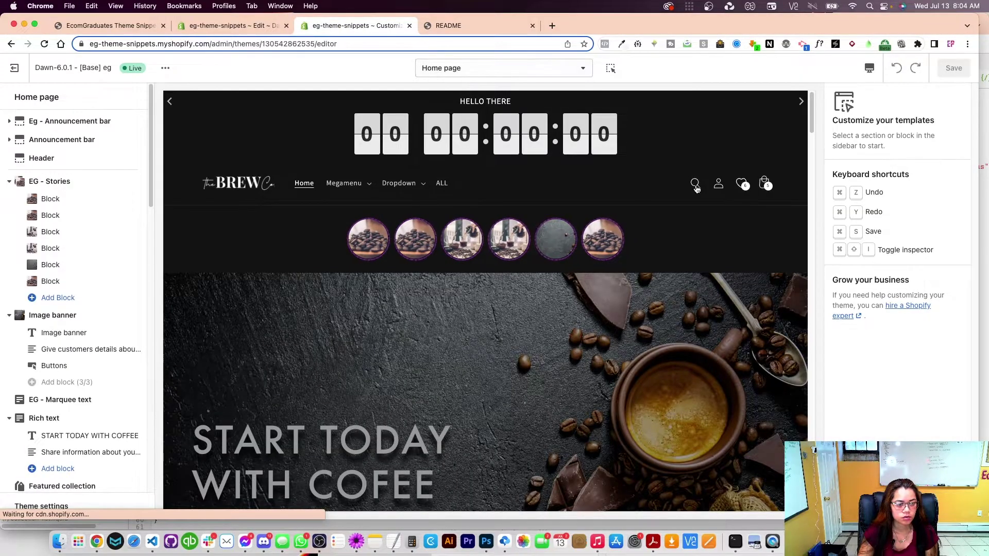
click(695, 185)
key(super+v)
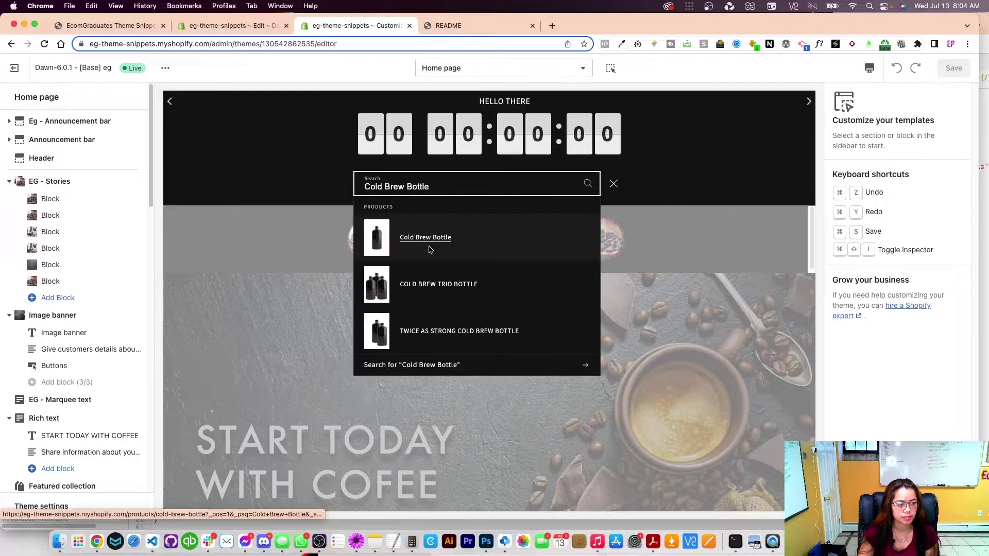
click(423, 235)
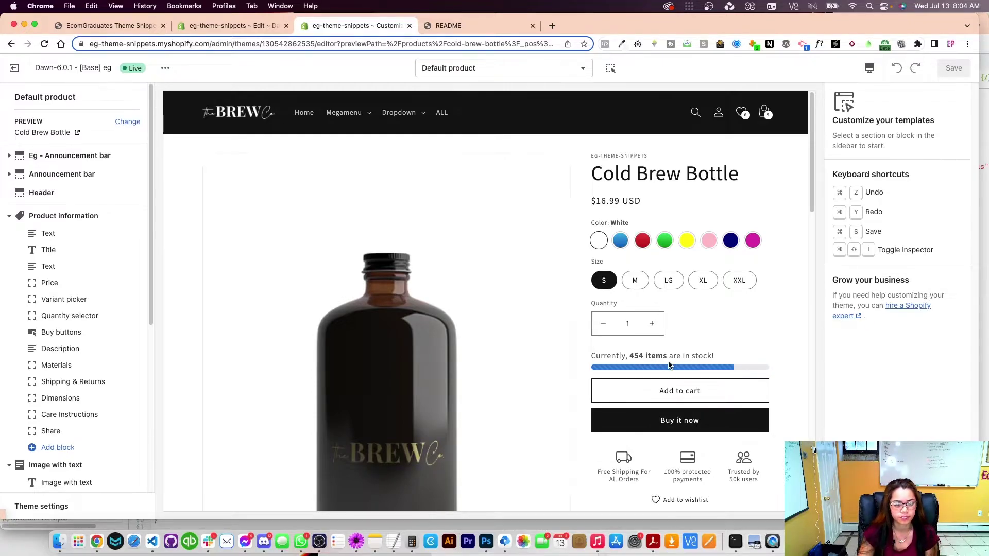
Try the Navy and Green variants and highlight the checkout discount note.
click(730, 242)
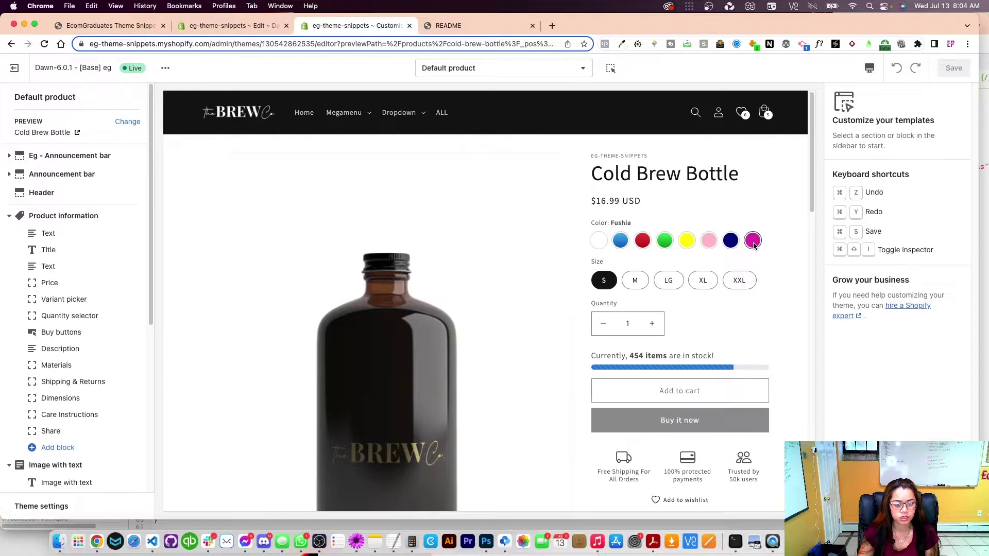
click(664, 240)
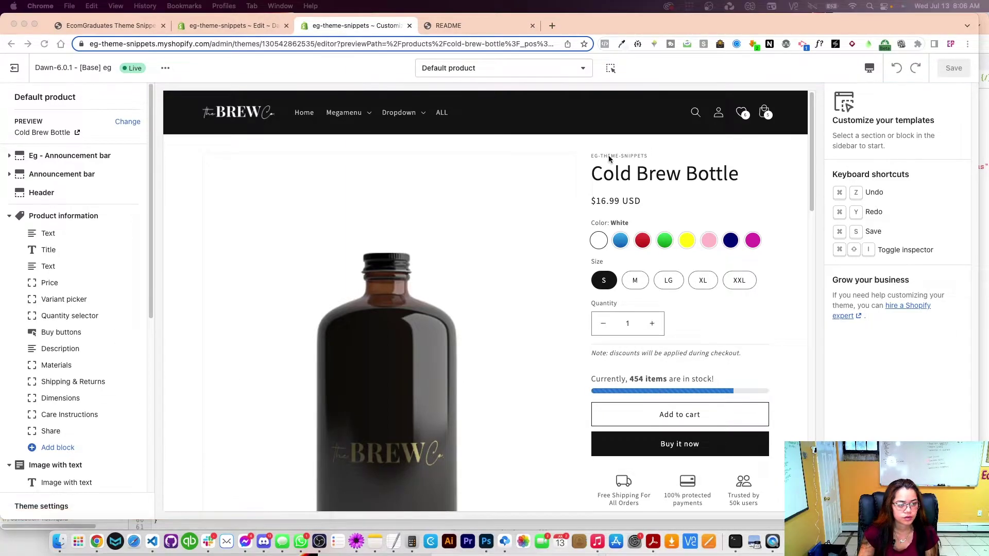
click(596, 172)
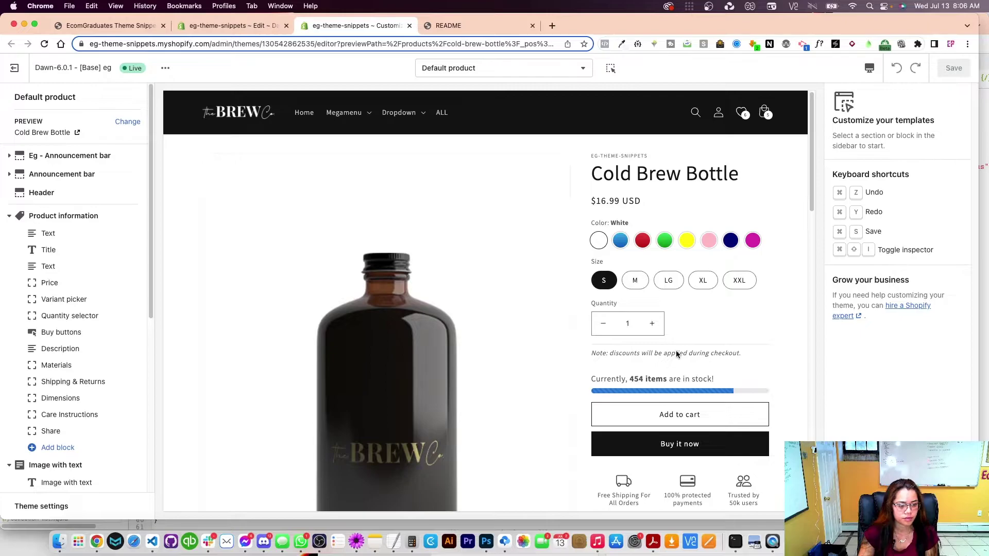
drag(613, 357, 747, 356)
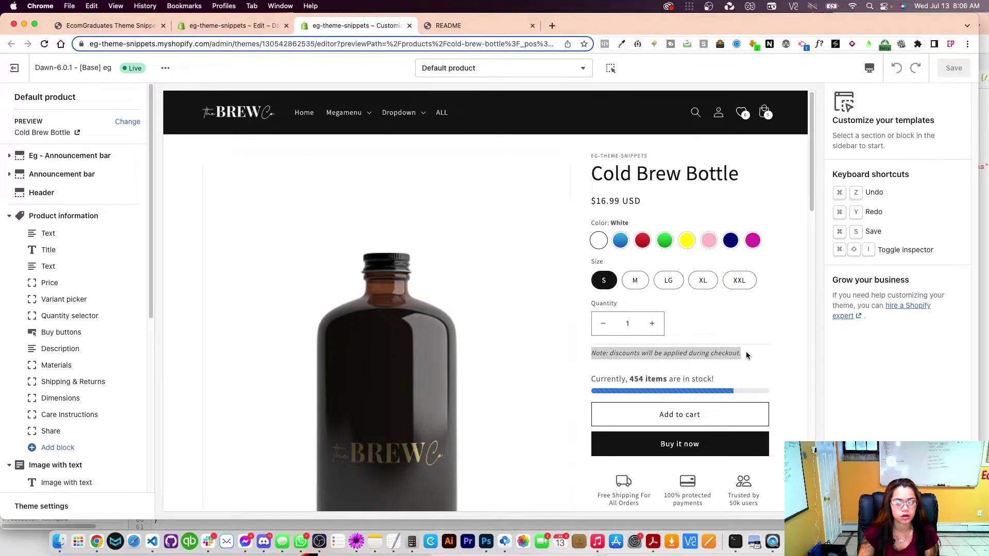
Select EG QTY Break and add three blocks, each defaulting to quantity 5, 5% off, code 5off.
scroll(110, 415, down, 10)
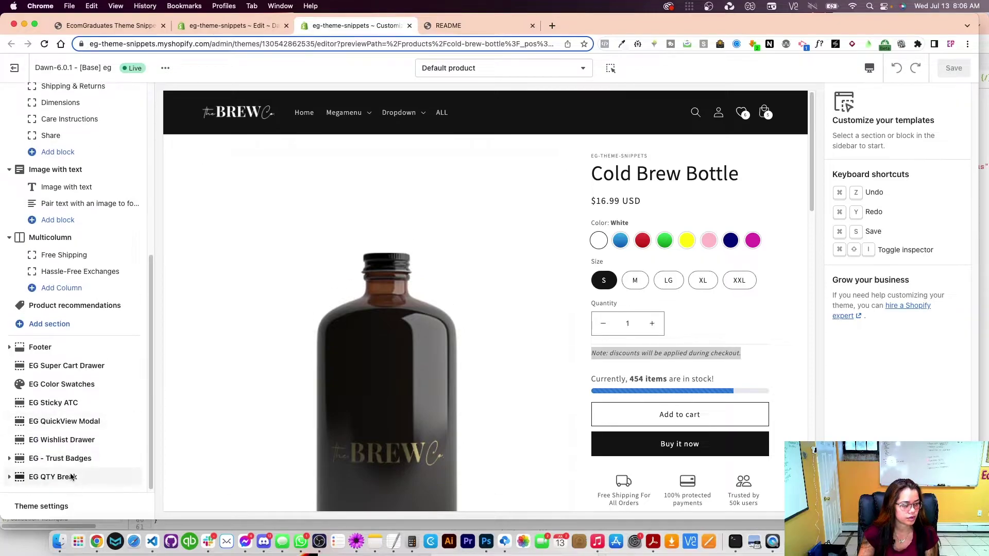
click(64, 475)
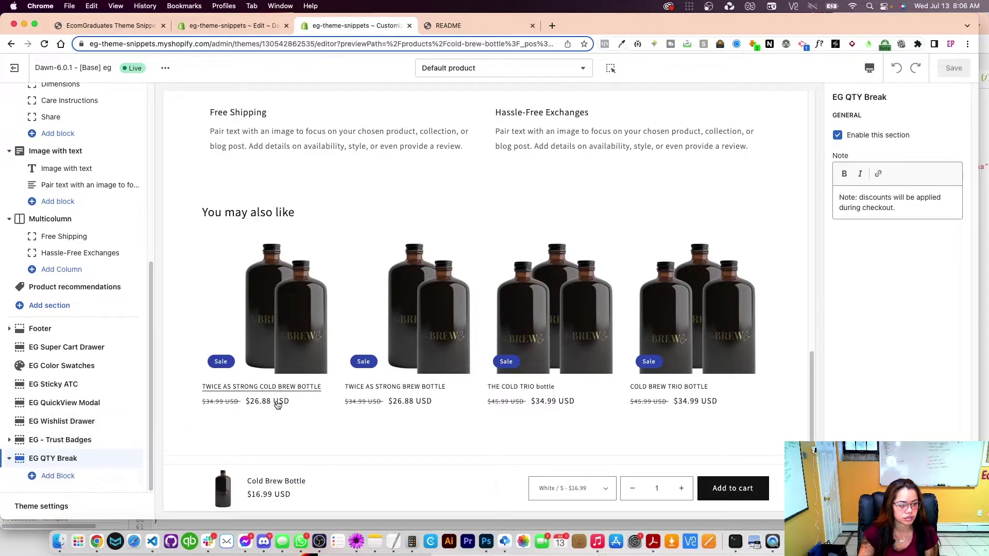
scroll(309, 407, up, 15)
click(58, 476)
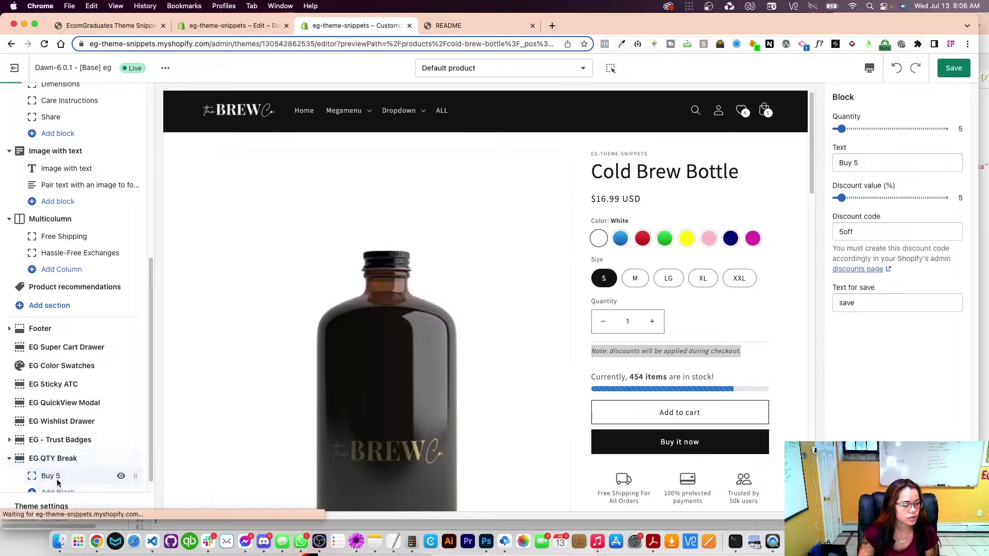
click(58, 478)
click(67, 477)
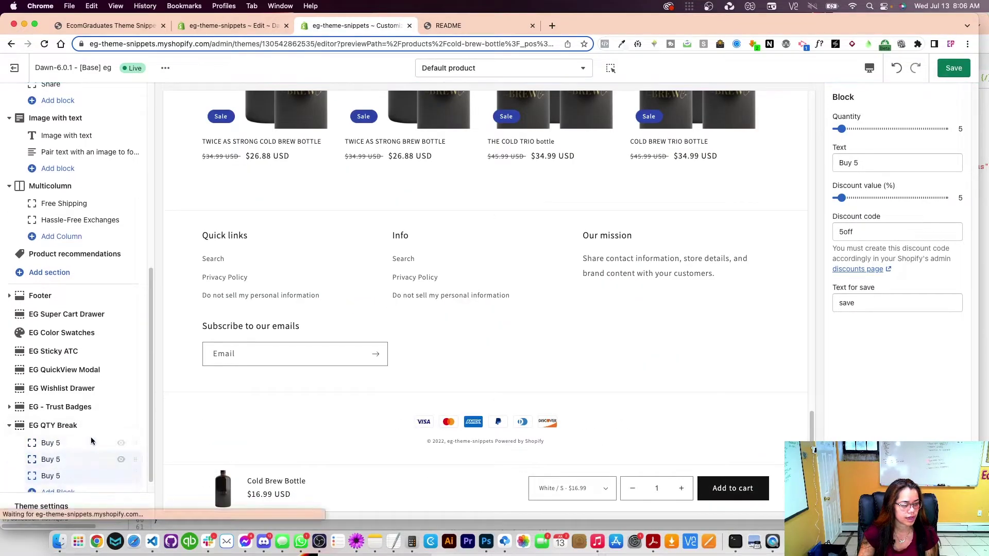
scroll(499, 315, up, 10)
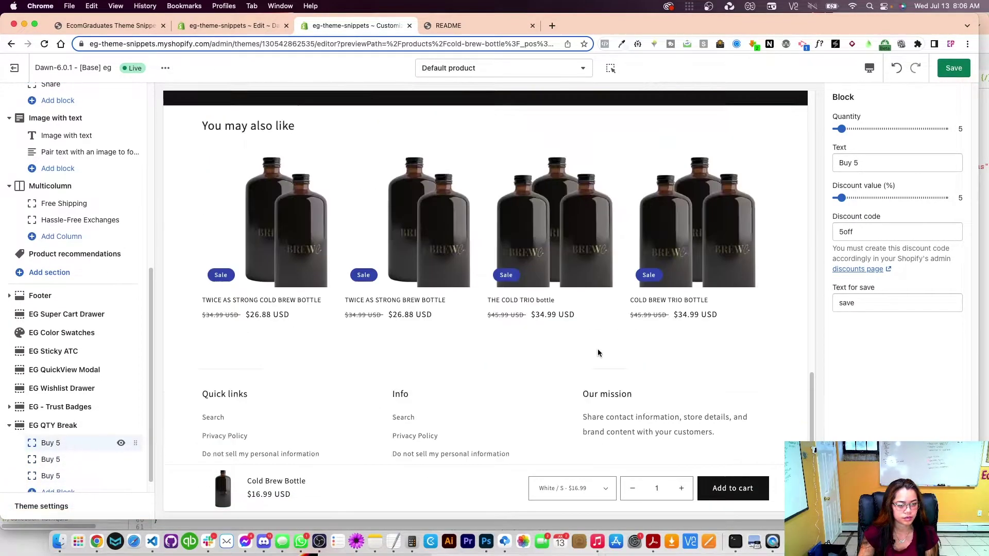
drag(810, 355, 814, 150)
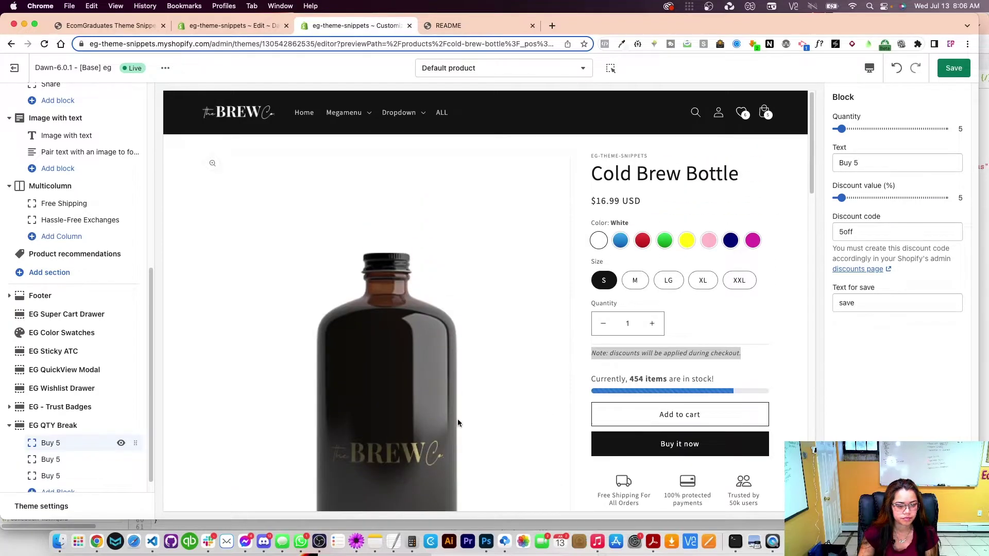
scroll(77, 469, down, 1)
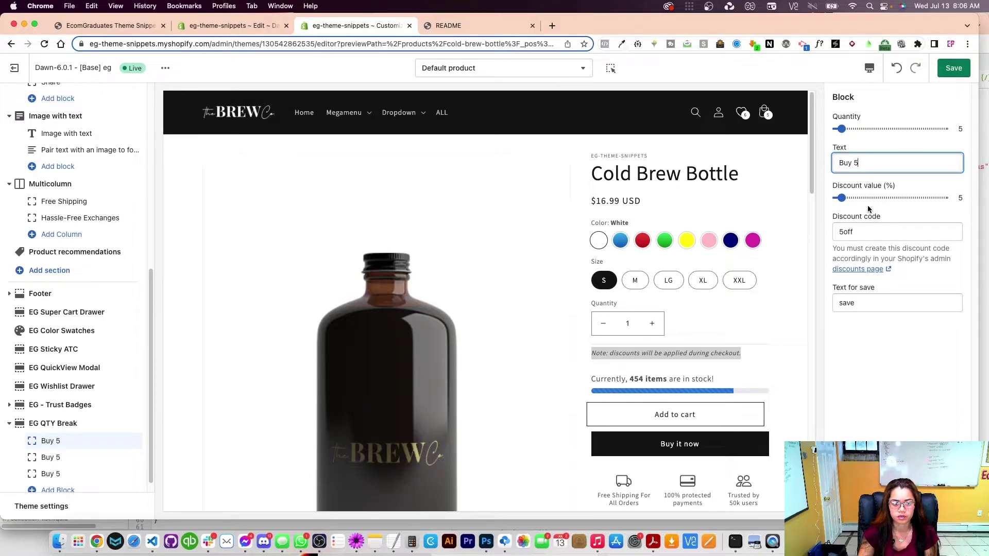
Change the second quantity-break block's text to Buy 10 and its discount code to 10off.
click(54, 458)
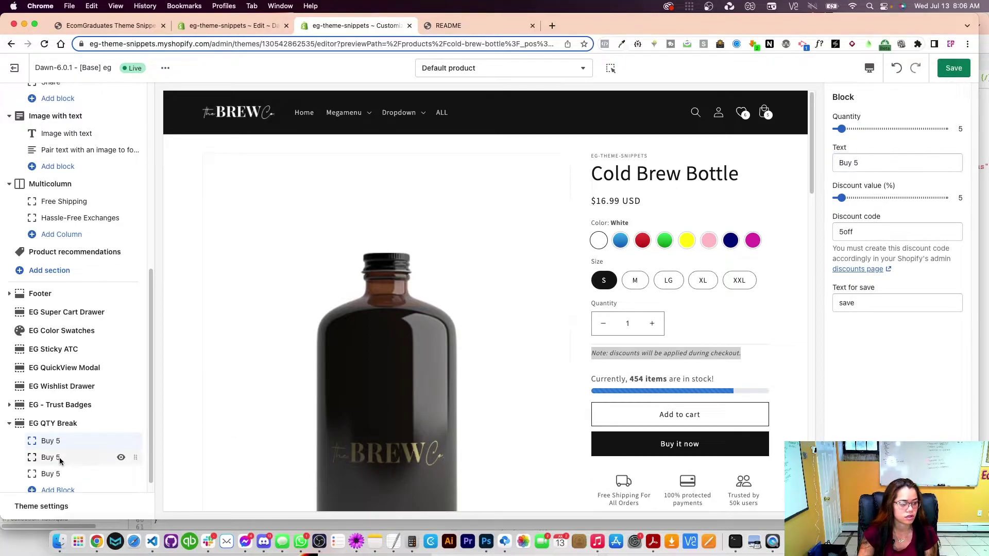
click(867, 165)
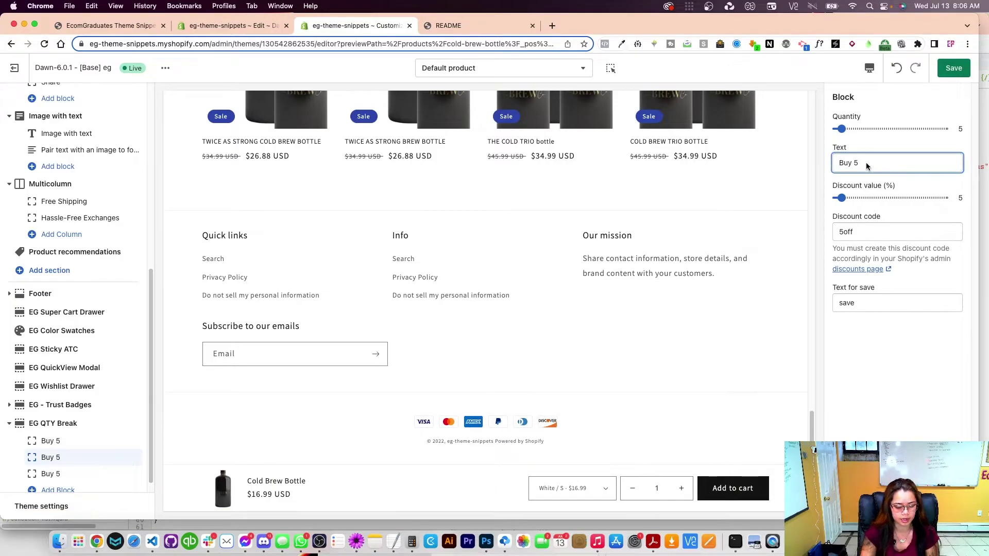
key(BackSpace)
text(10)
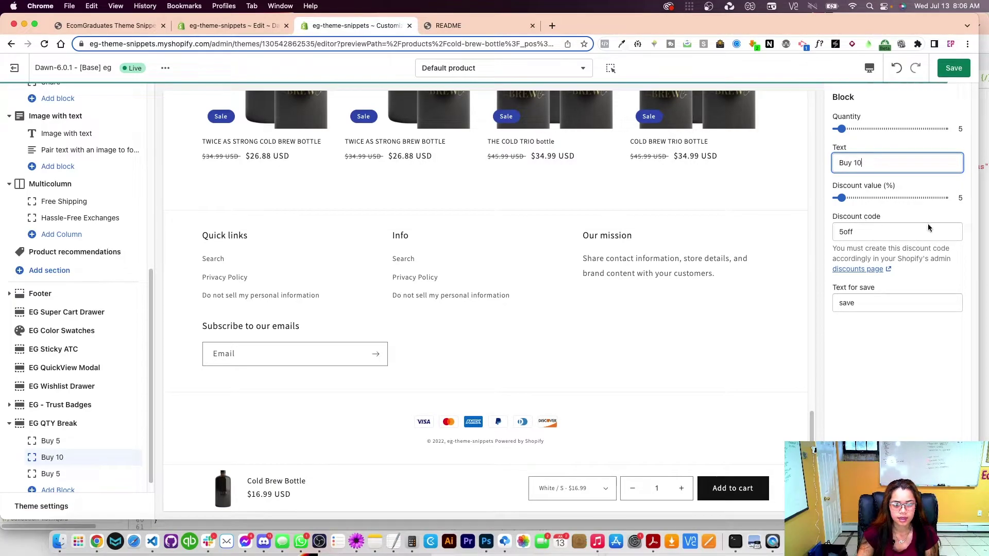
click(845, 232)
key(BackSpace)
text(10)
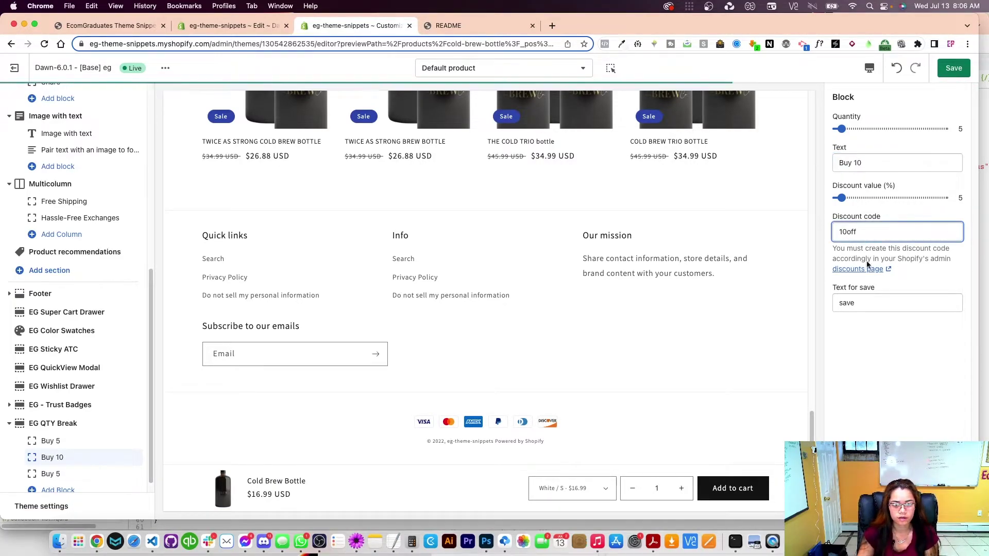
Set the second block's quantity slider to 10 and its discount value to 10%.
drag(841, 130, 846, 132)
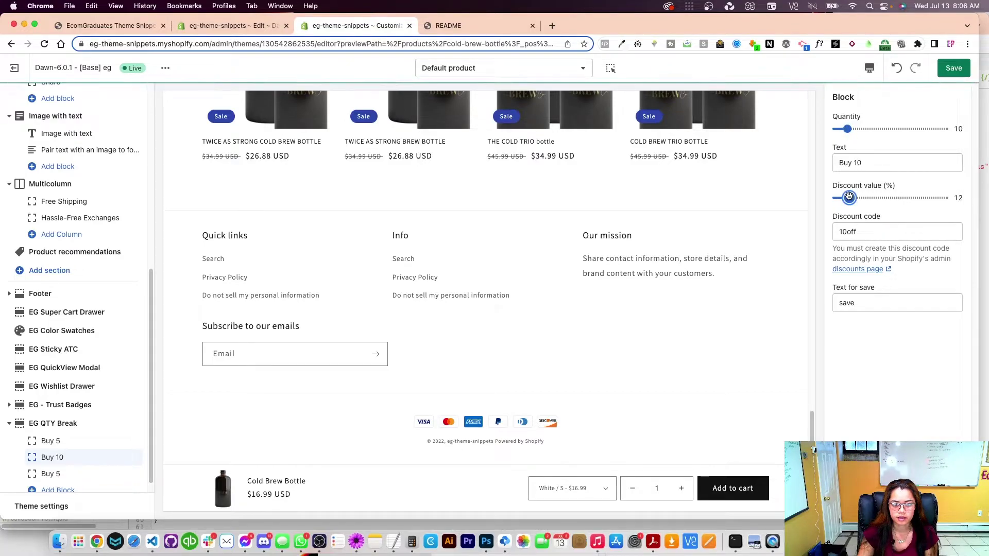
drag(849, 197, 847, 197)
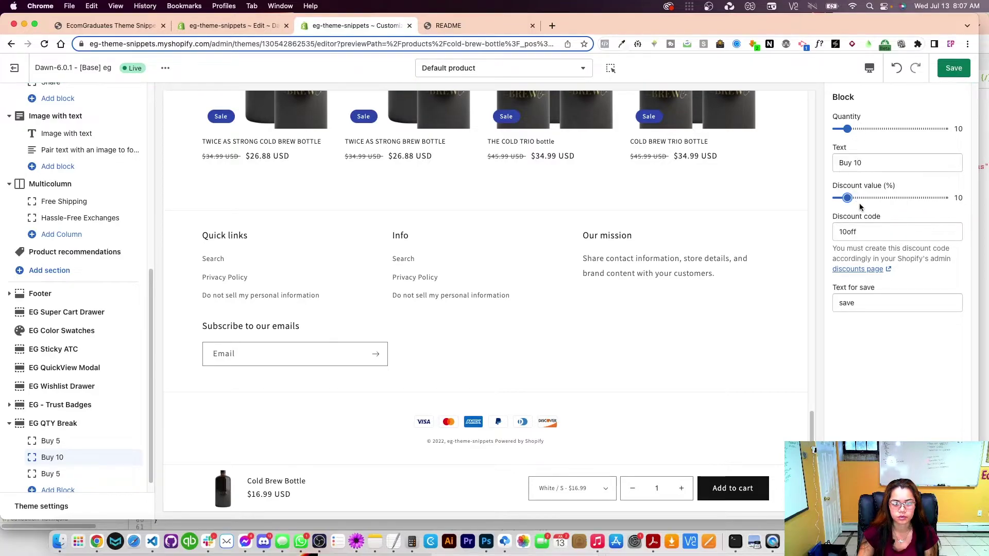
scroll(121, 453, down, 1)
click(50, 460)
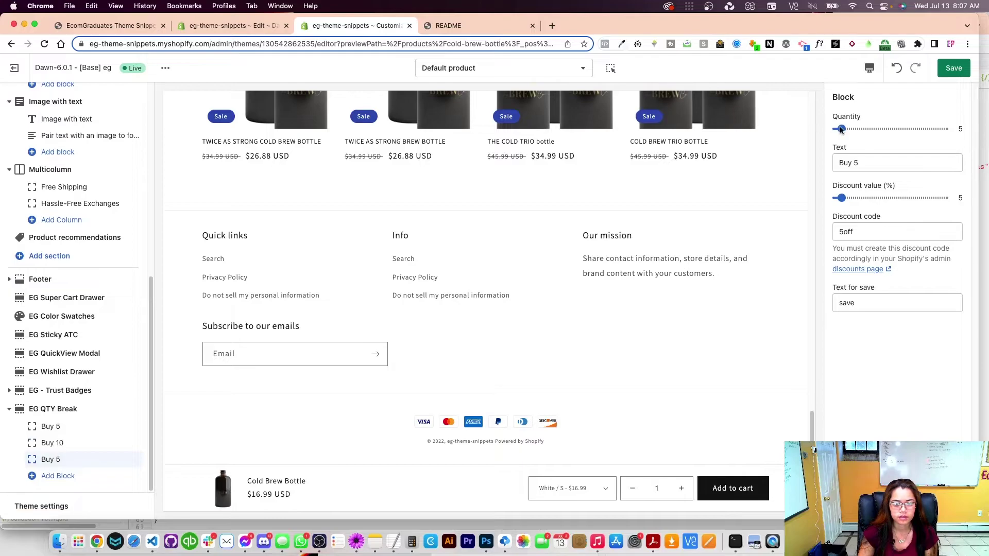
Change the third block's text to Buy 15 and its discount code to 15off.
click(866, 169)
key(BackSpace)
text(15)
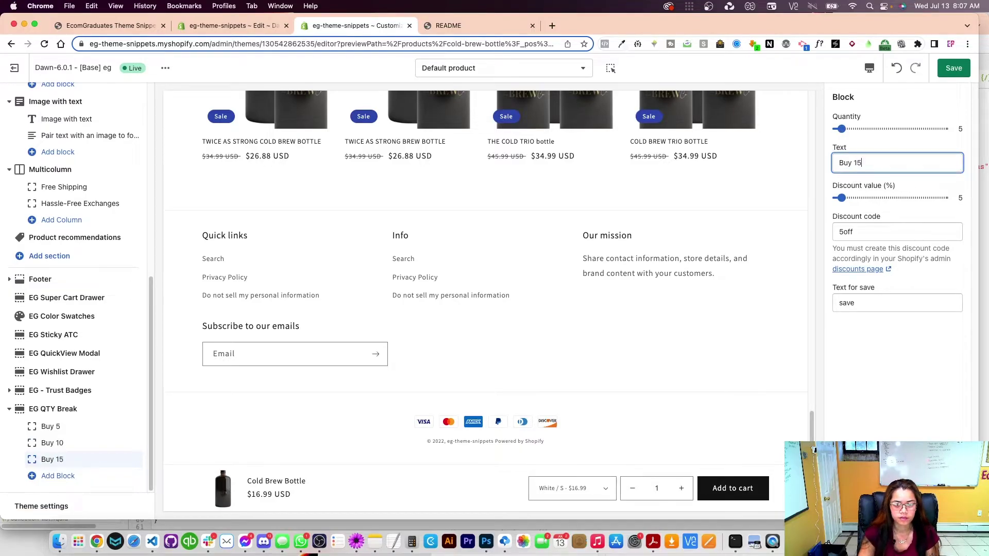
click(846, 233)
text(1)
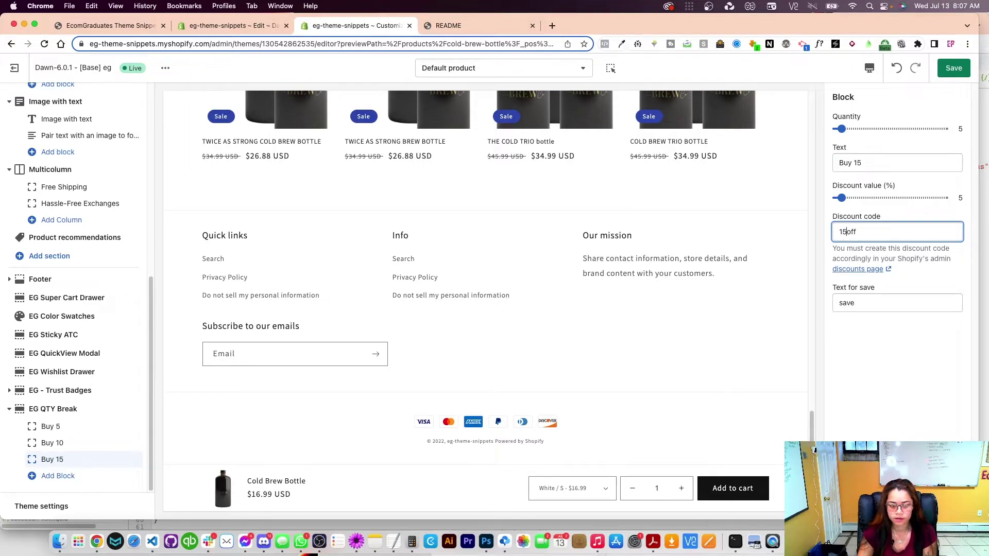
Raise the third block's quantity to 15 and discount to 15%, then save the theme.
click(850, 129)
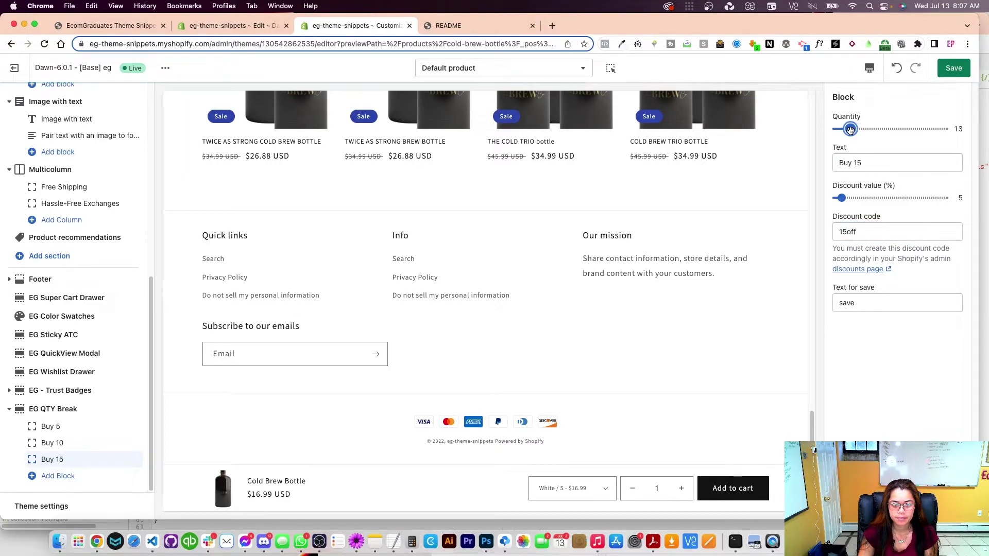
click(850, 199)
drag(850, 198, 853, 199)
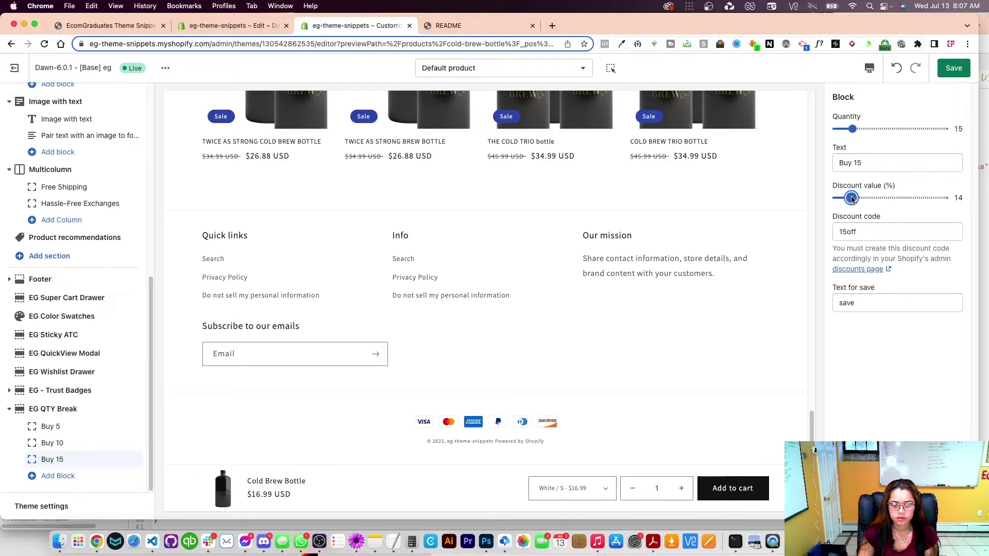
click(954, 68)
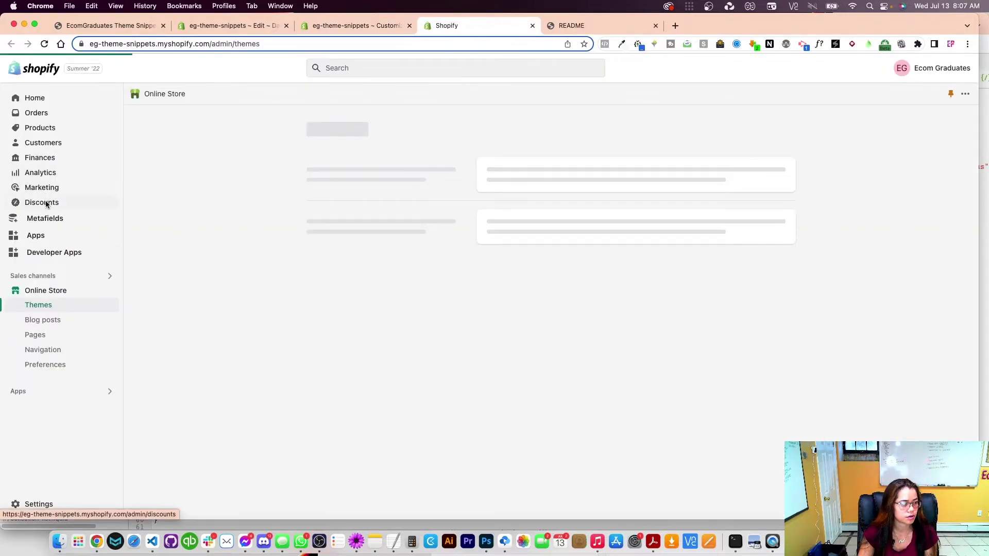
Check the store's discount codes list, then view the live storefront in a new tab.
click(54, 202)
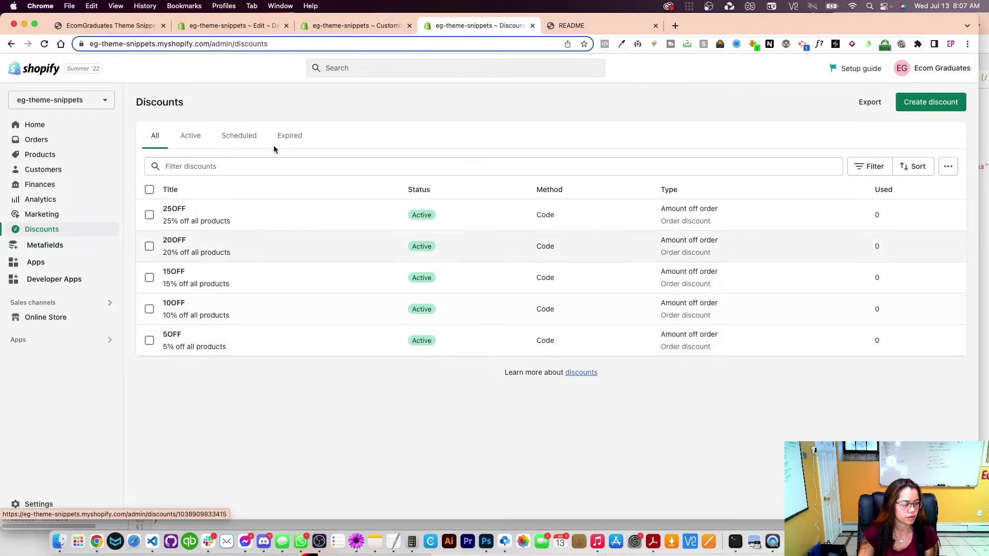
click(332, 26)
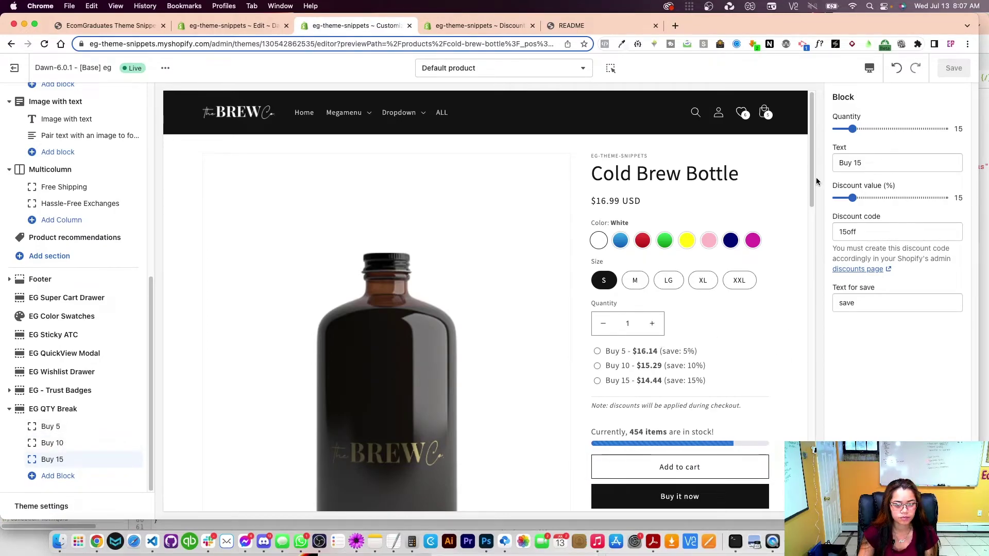
drag(816, 181, 743, 153)
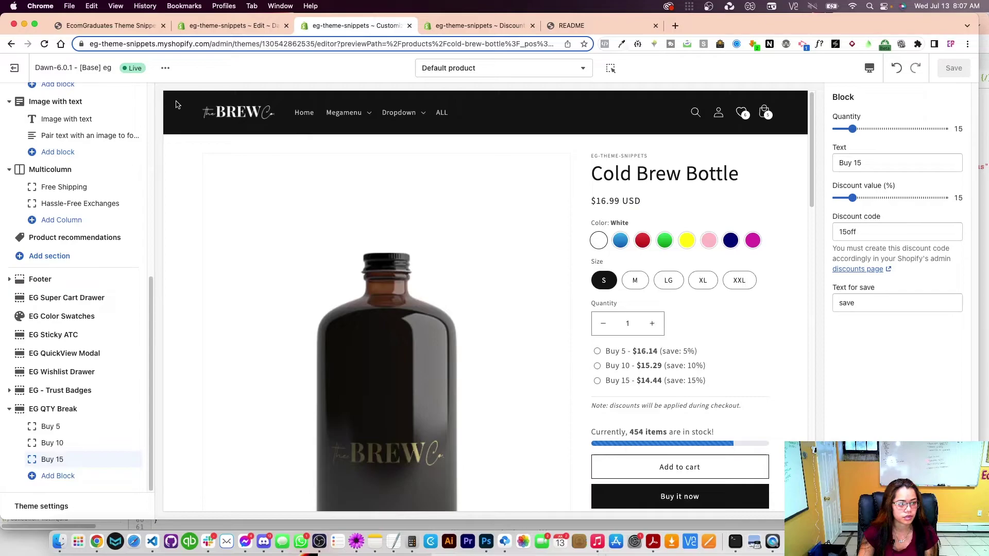
click(165, 67)
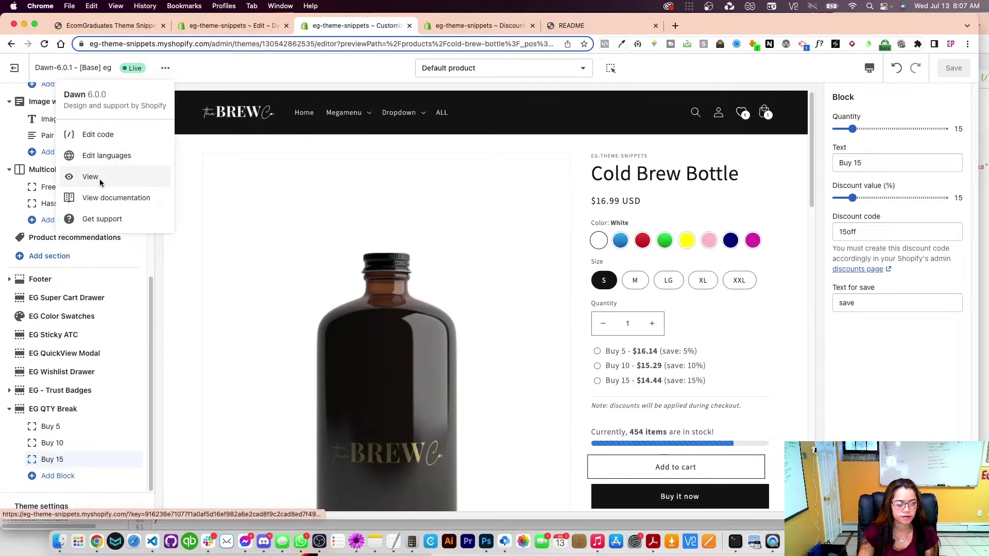
key(Escape)
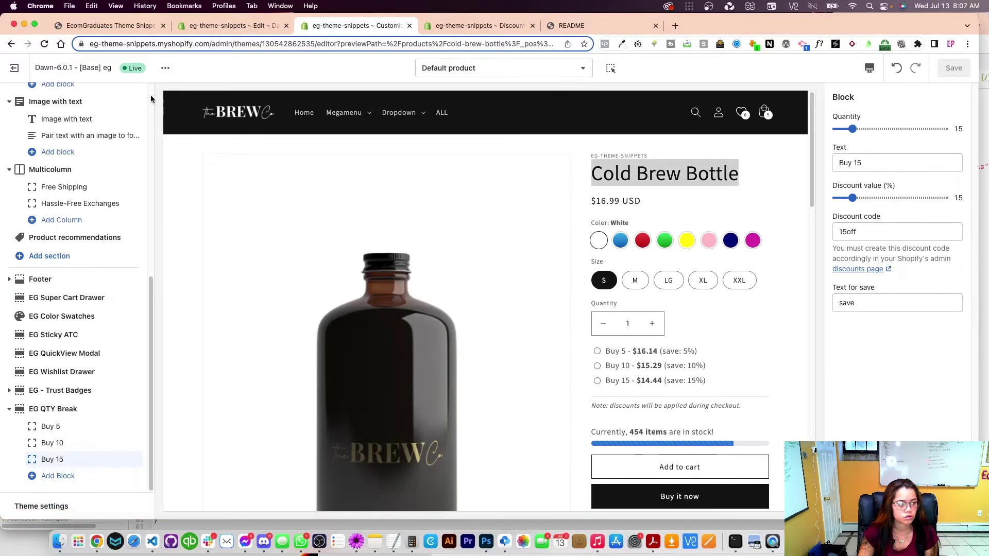
click(159, 68)
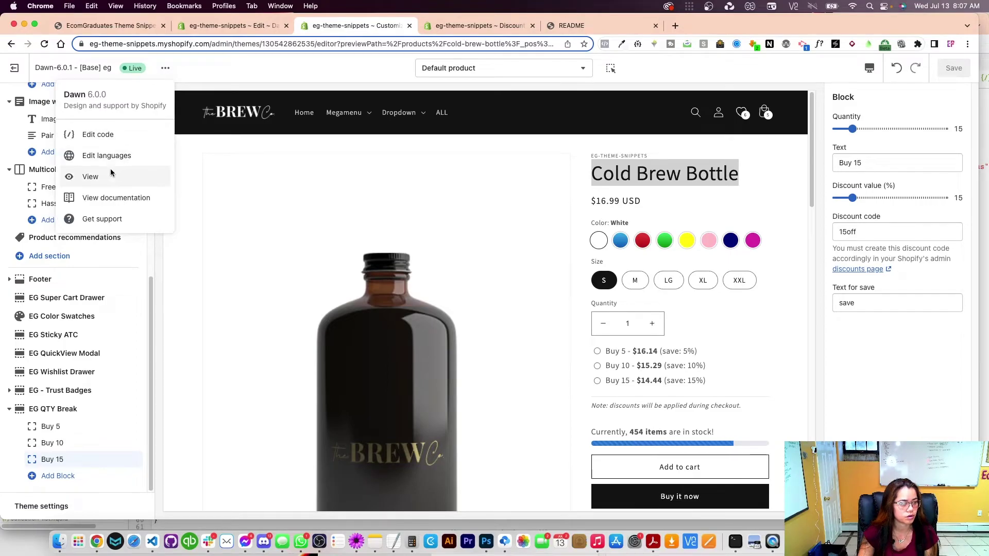
click(143, 175)
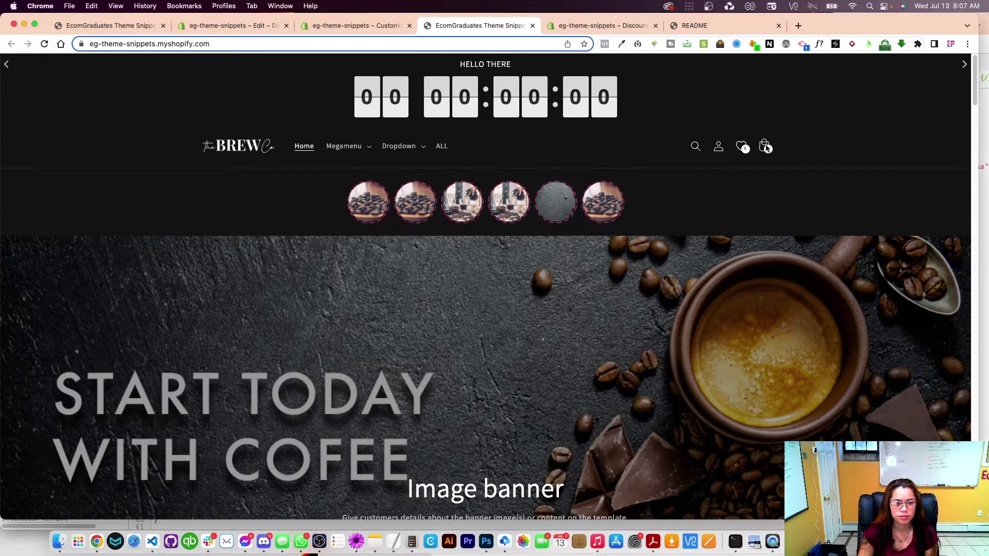
Empty the storefront cart by removing the leftover item.
click(765, 147)
click(928, 206)
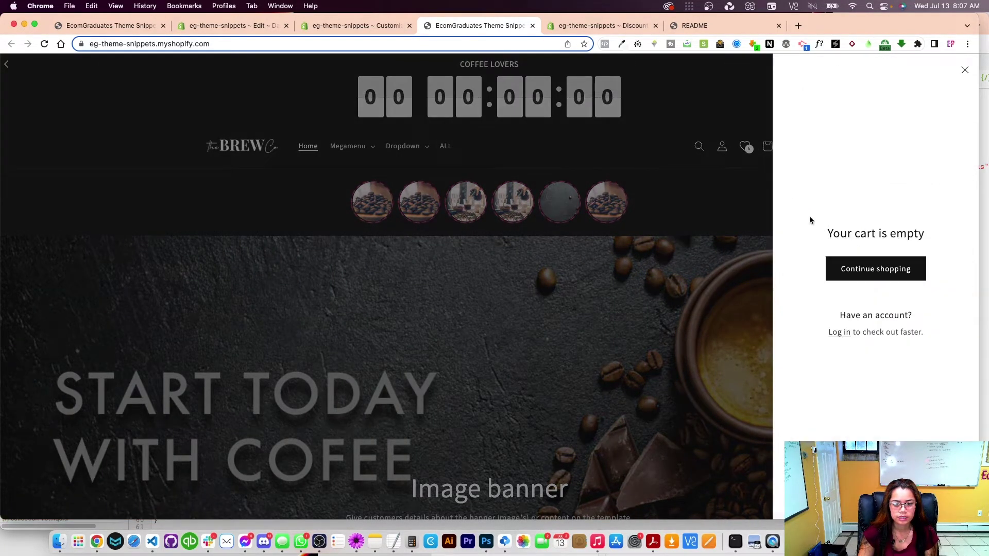
click(728, 242)
Search the store for 'Cold Brew Bottle' and open its product page.
click(45, 43)
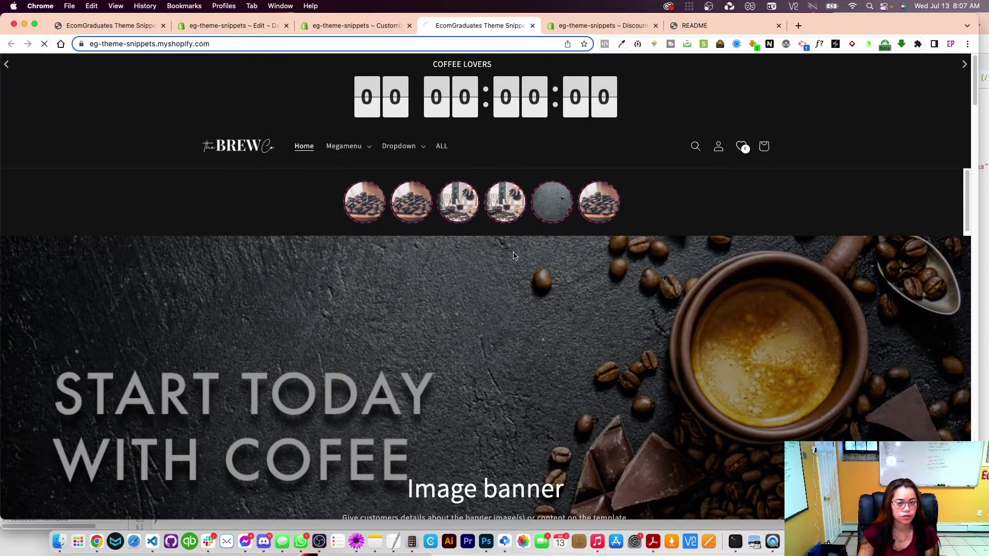
click(695, 146)
text(Cold Brew Bottle)
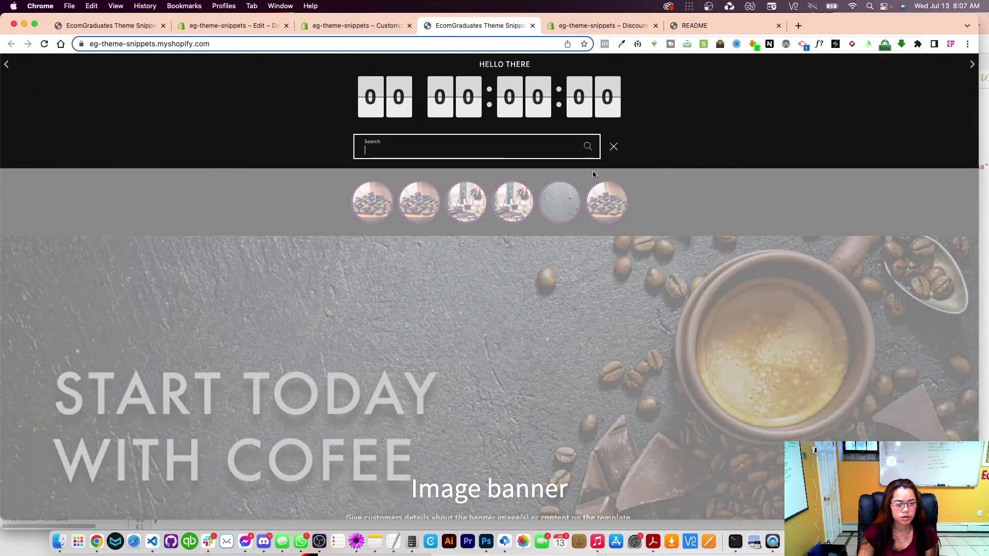
click(508, 217)
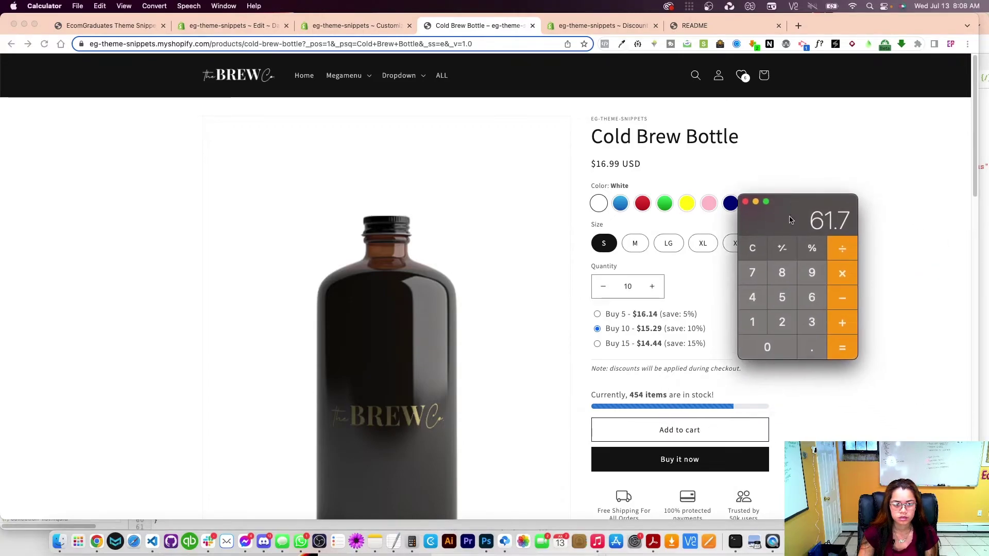
Compute 15.29 × 10 = 152.9 in Calculator, then quit it.
click(753, 249)
text(15.29)
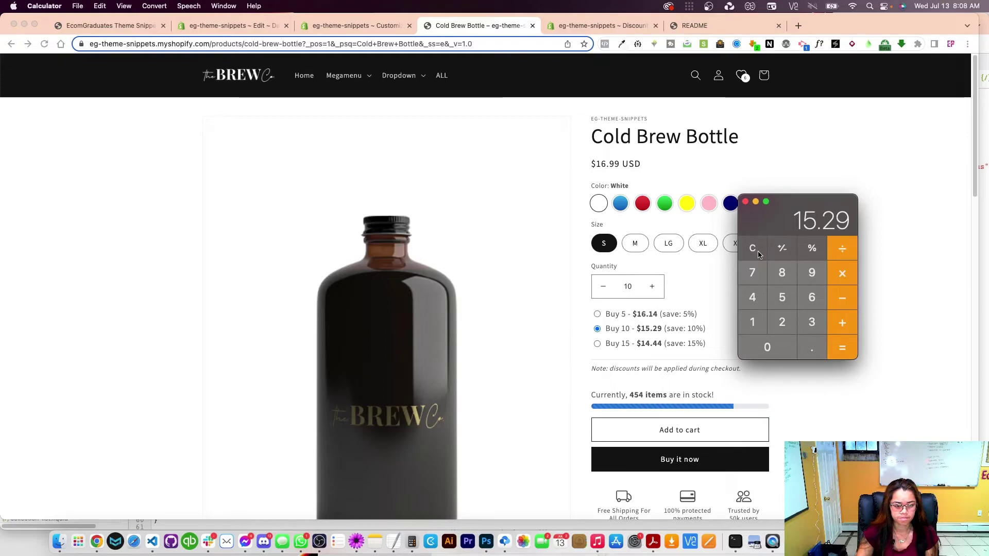
text(*)
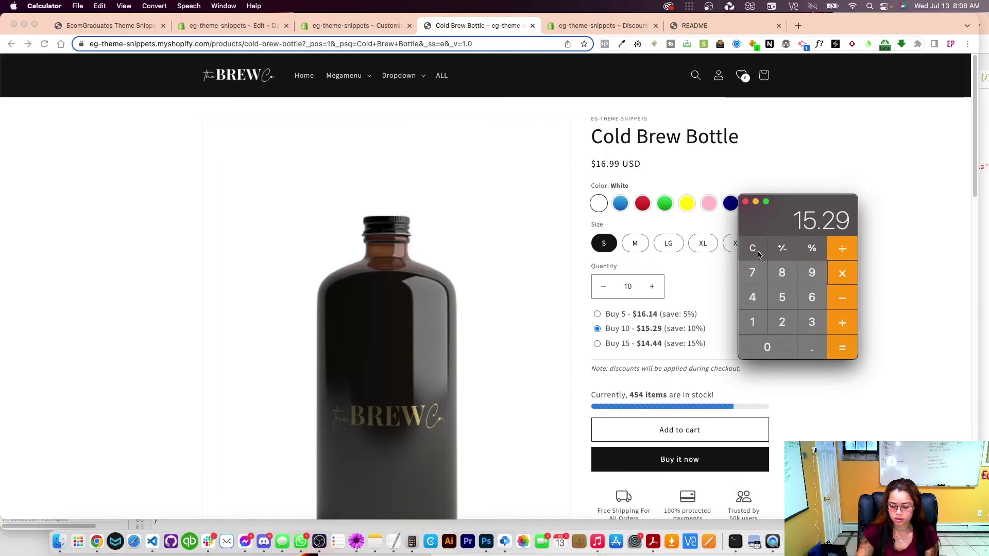
text(10)
key(Return)
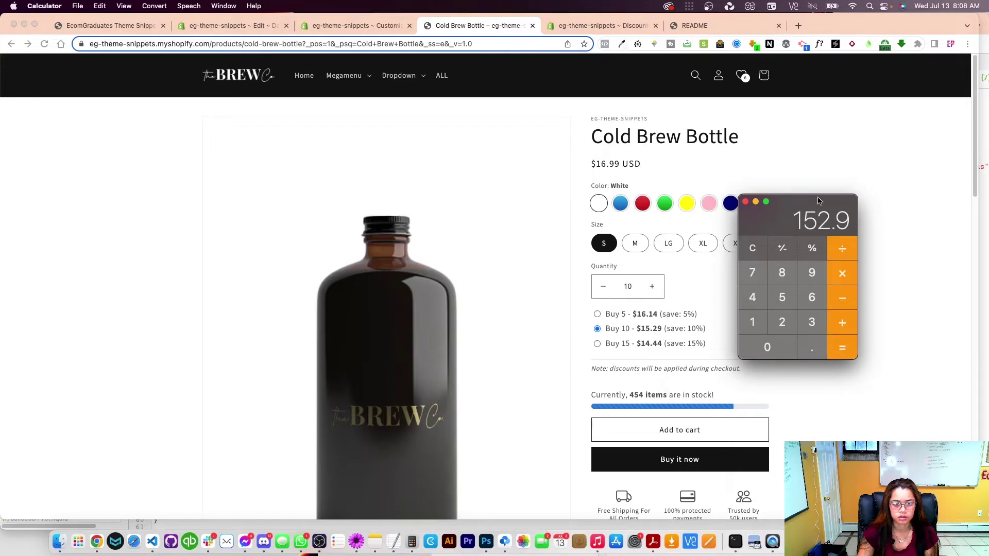
key(super+q)
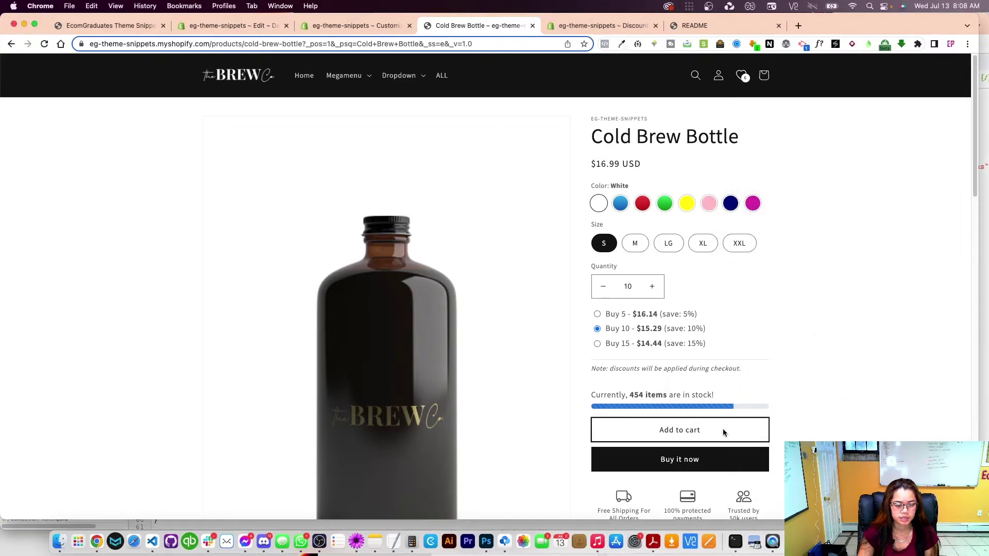
Add ten Cold Brew Bottles to the cart and check out, with Calculator beside the $152.91 summary.
click(722, 430)
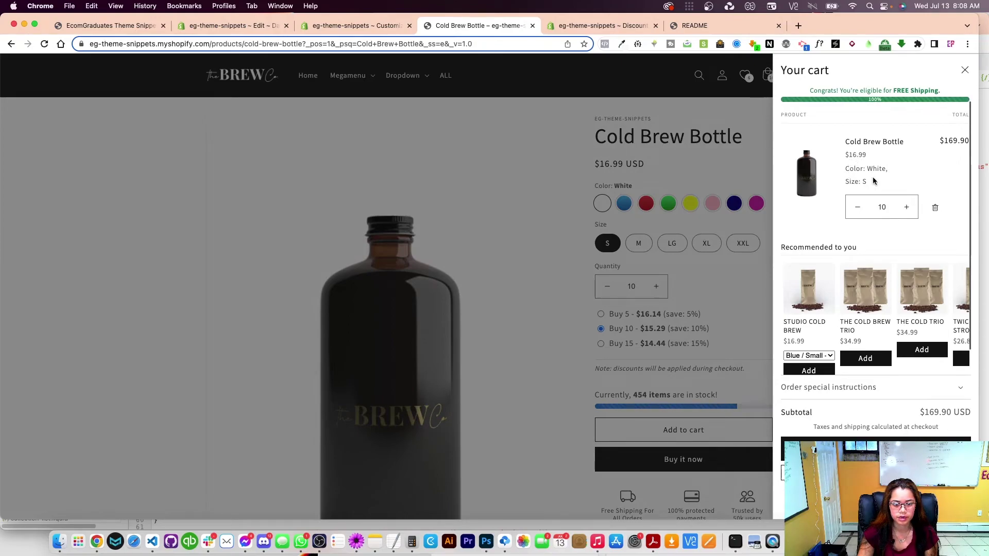
click(875, 450)
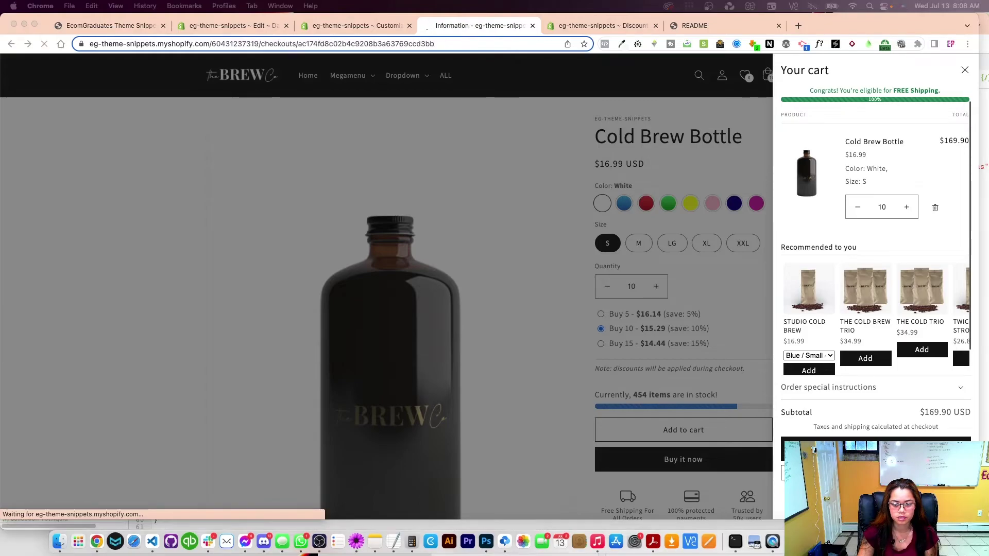
key(super+Tab)
mouse_move(863, 184)
mouse_down()
mouse_move(849, 194)
mouse_move(865, 184)
mouse_up()
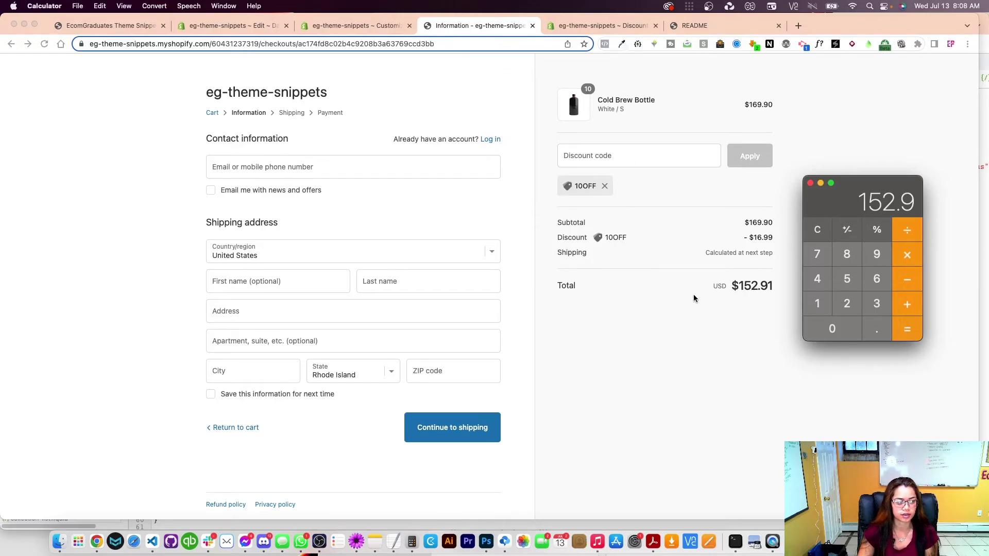
Close Calculator and return from checkout to the eg-theme-snippets home page.
key(super+w)
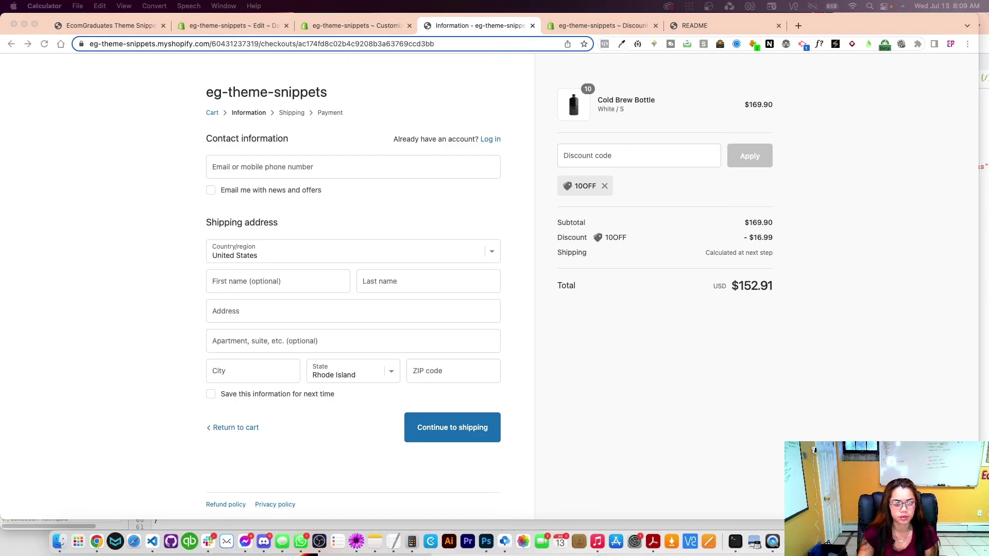
key(super+Tab)
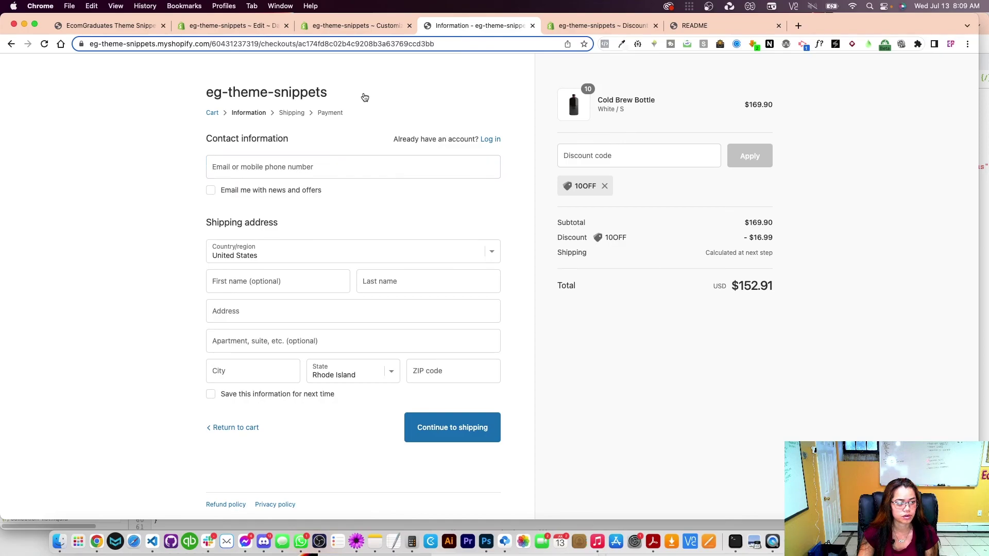
click(308, 95)
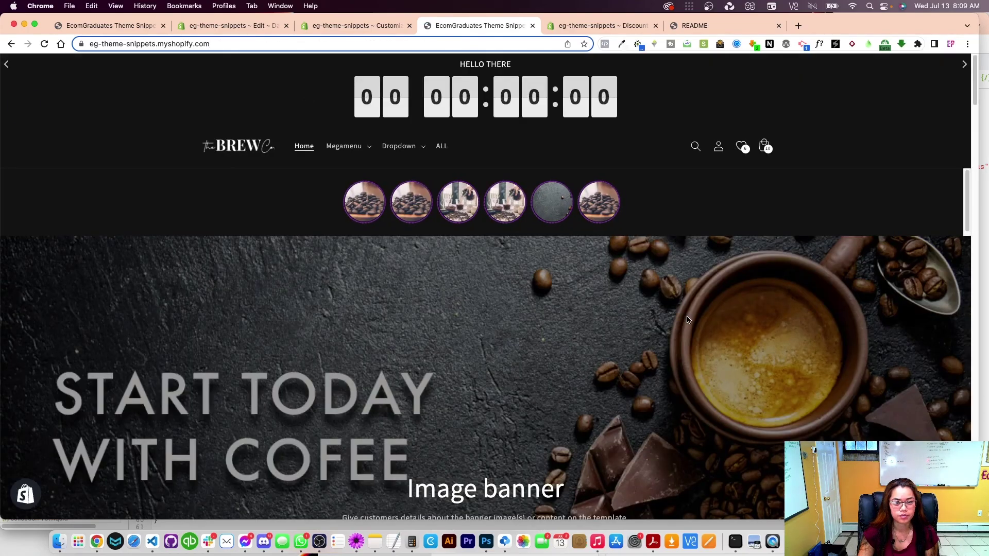